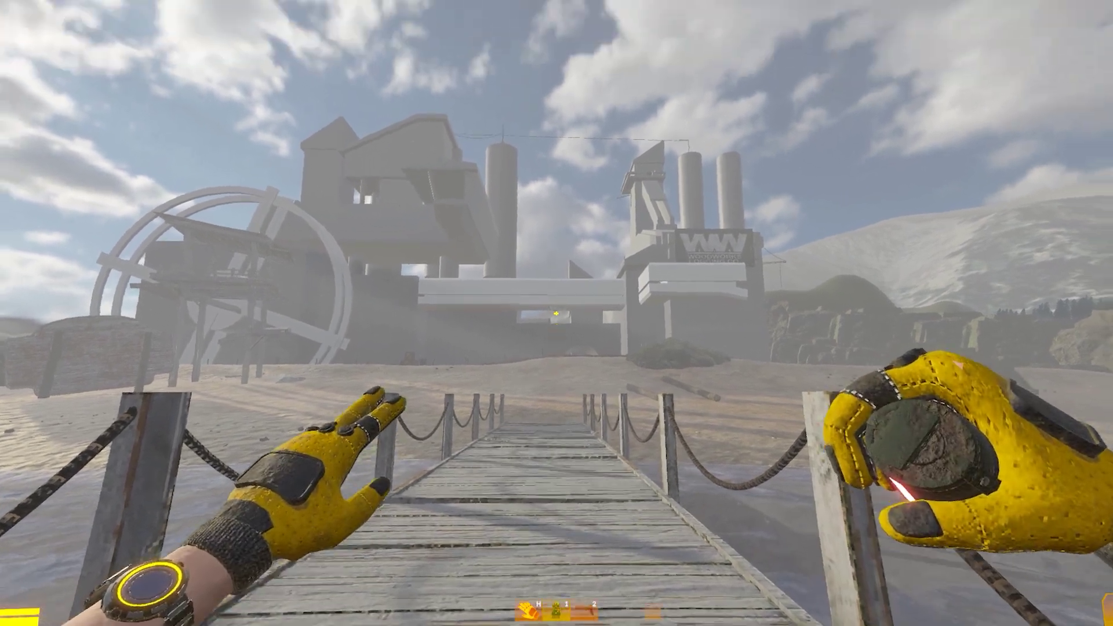
Throw two grenades from the boardwalk toward the distant factory.
click(556, 314)
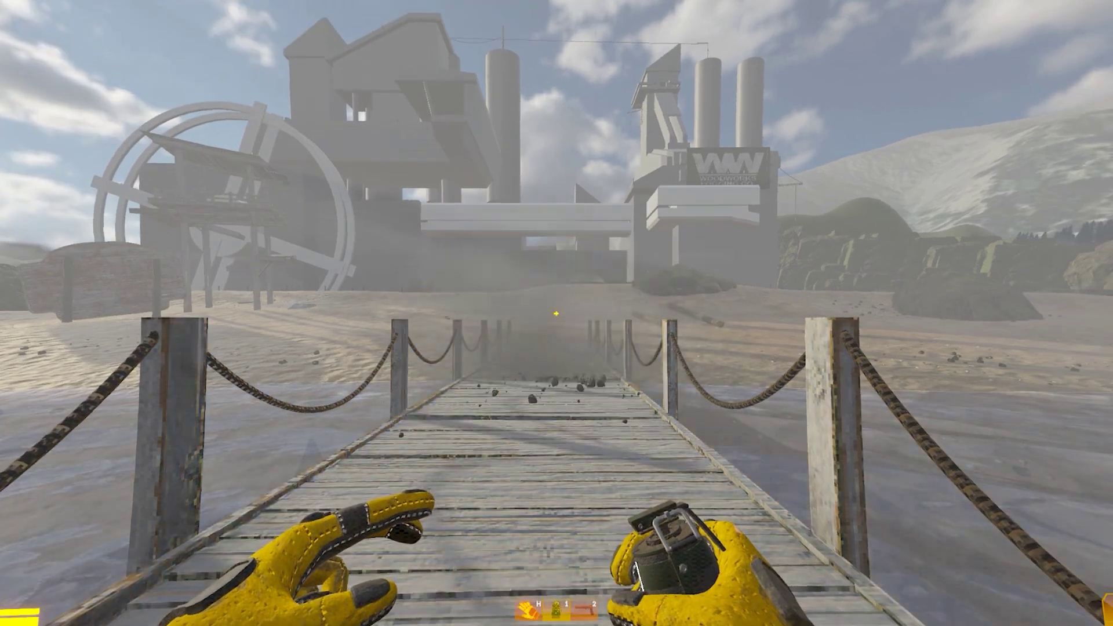
click(556, 314)
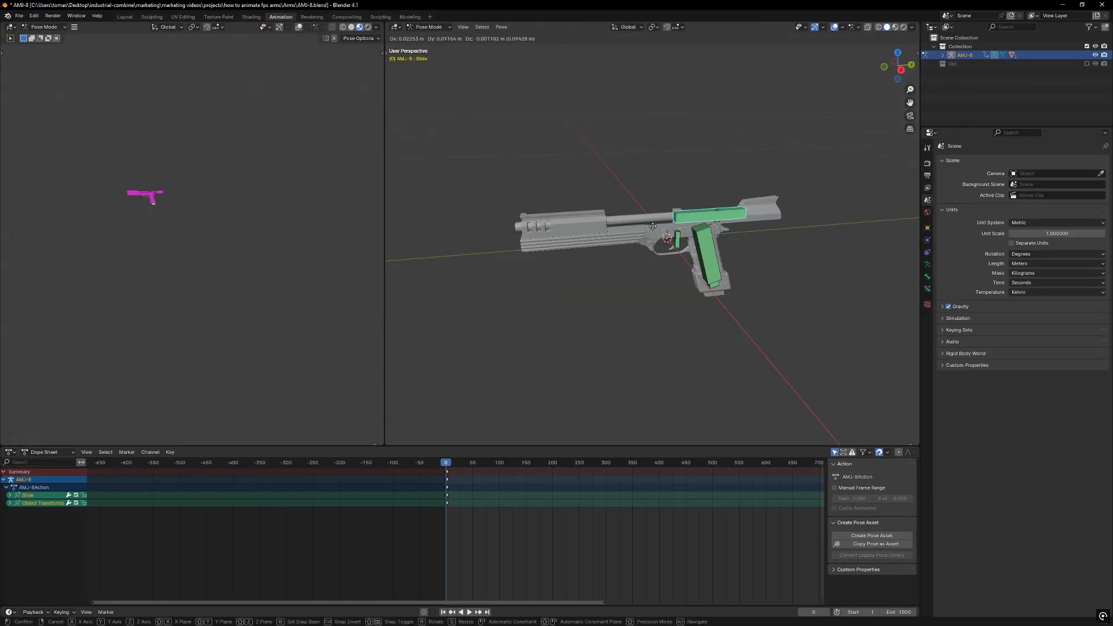
Rotate the pistol's Trigger bone, leaving the Slide and Mag bones unmoved.
right_click(653, 226)
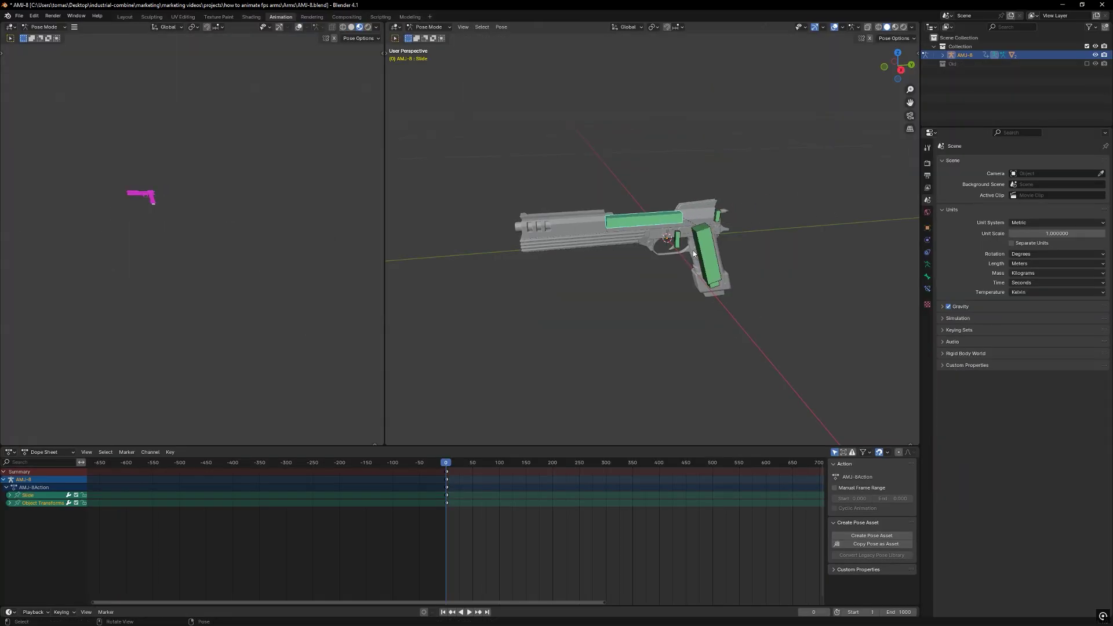
middle_drag(653, 227, 718, 259)
click(717, 259)
key(r)
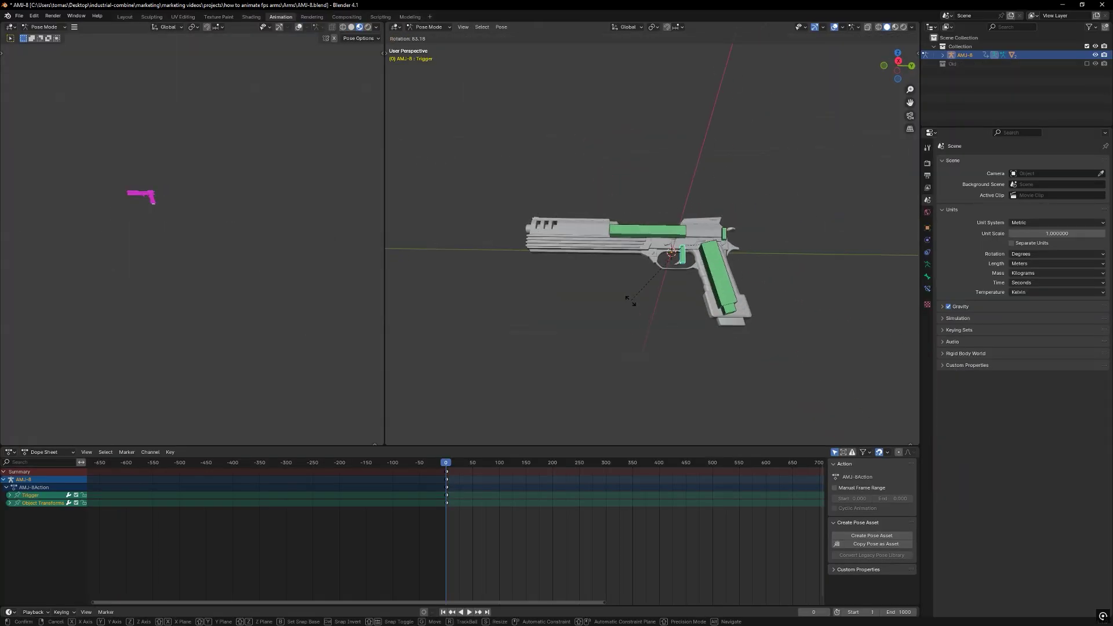
click(630, 301)
click(729, 311)
key(g)
key(Escape)
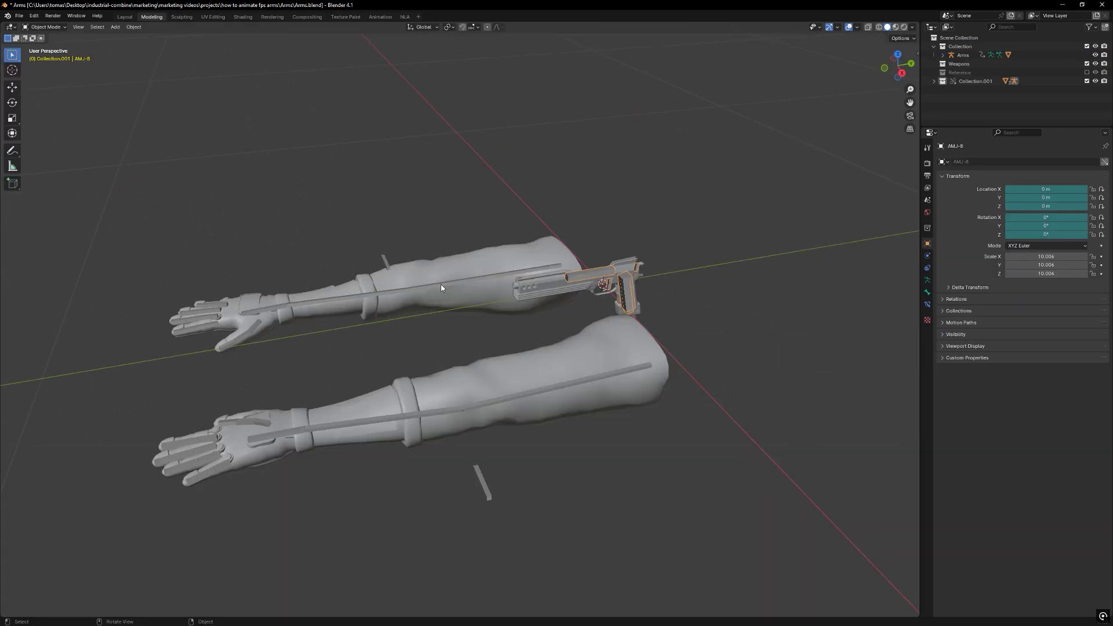
Move the AMJ-8 pistol up beside the arm and keyframe its location.
click(453, 287)
click(630, 285)
key(g)
click(570, 240)
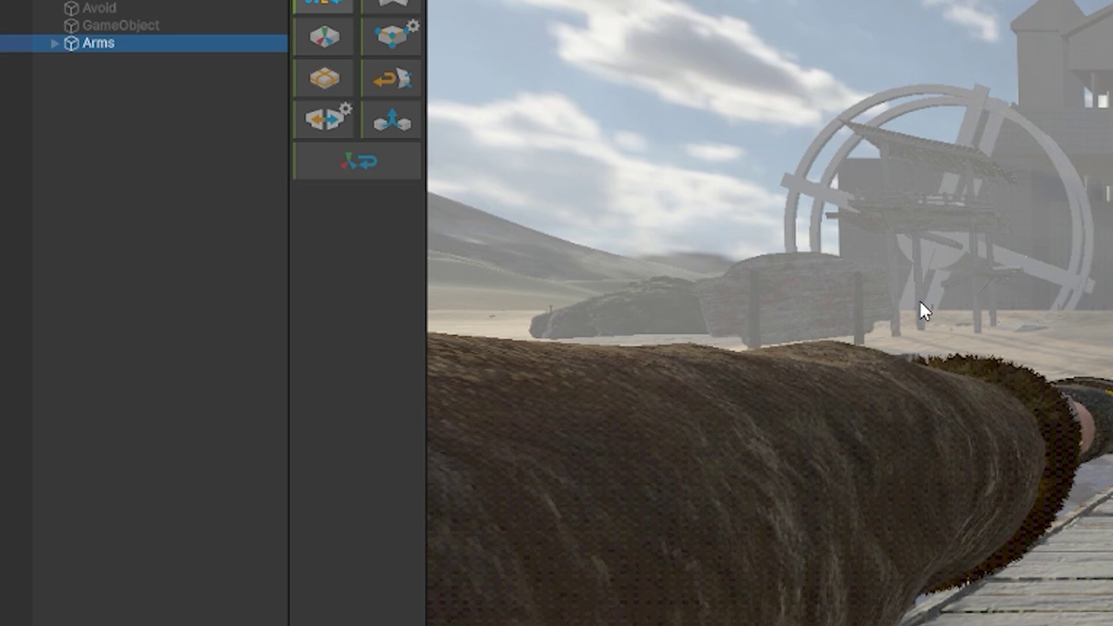
Expand Arms in the Hierarchy to list its Pistol, Sniper, Shotgun and Gun children.
click(54, 43)
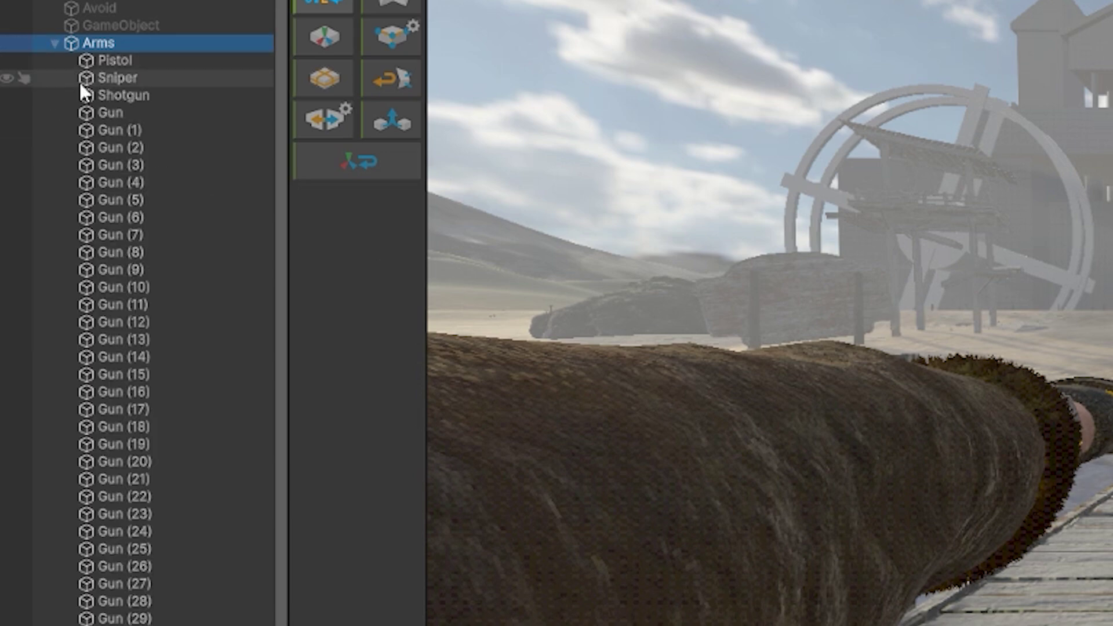
scroll(127, 157, down, 5)
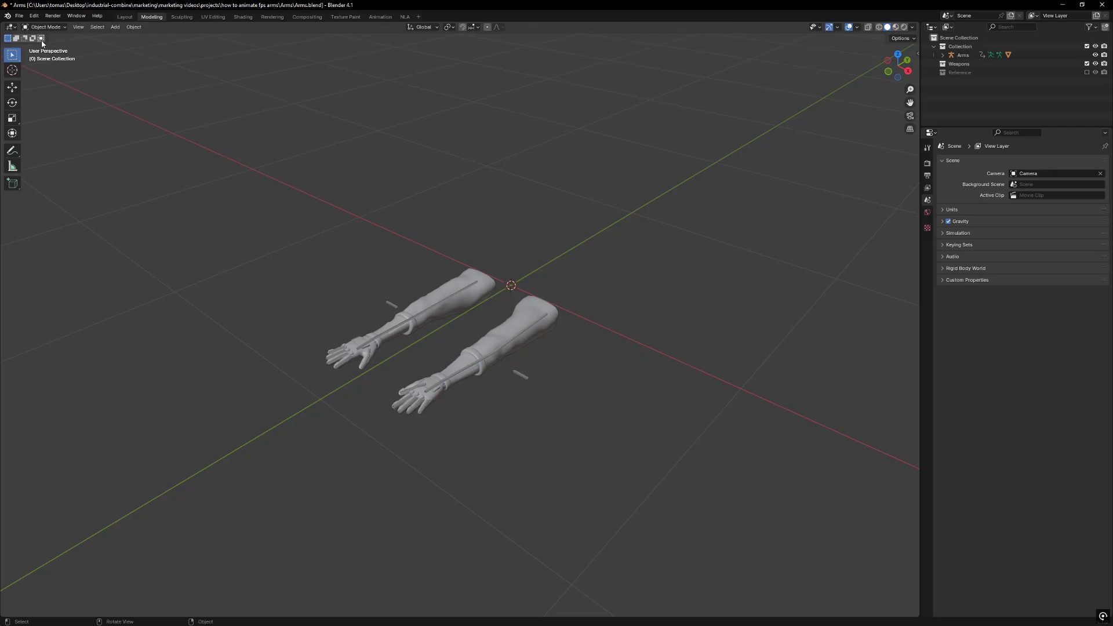
Link the Collection from AMJ-8.blend into Arms.blend so the pistol rests at the hand.
click(22, 16)
click(92, 221)
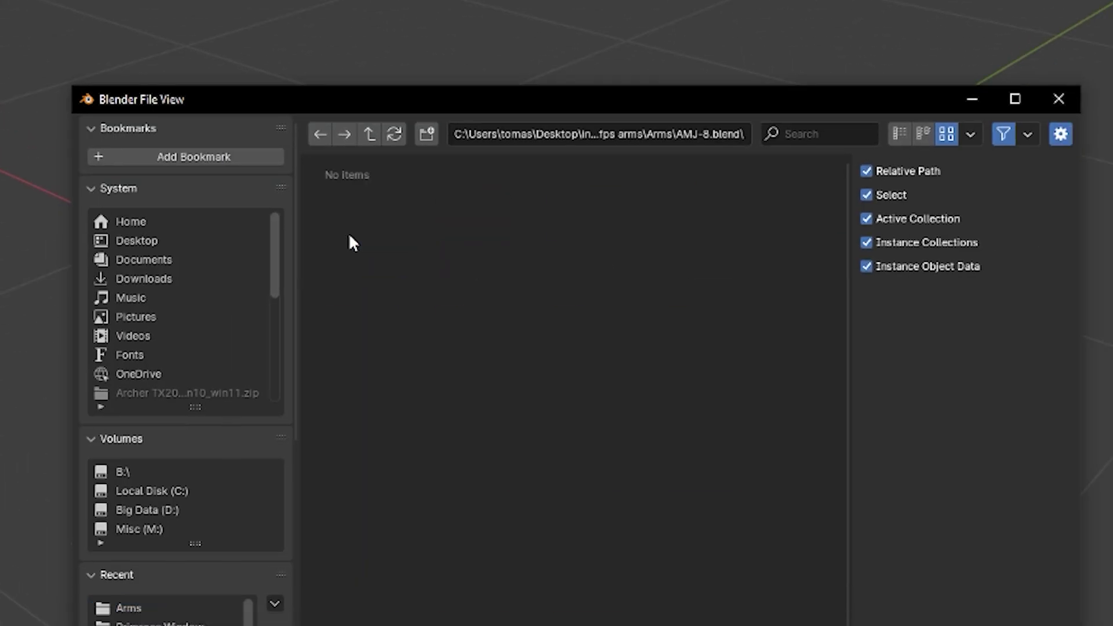
double_click(580, 238)
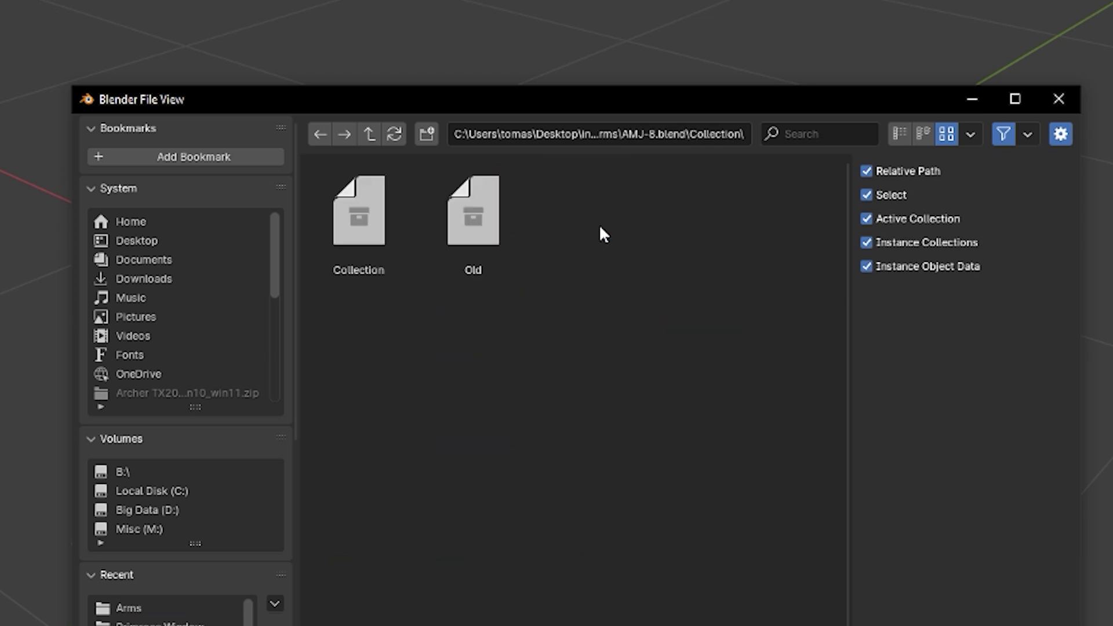
double_click(368, 239)
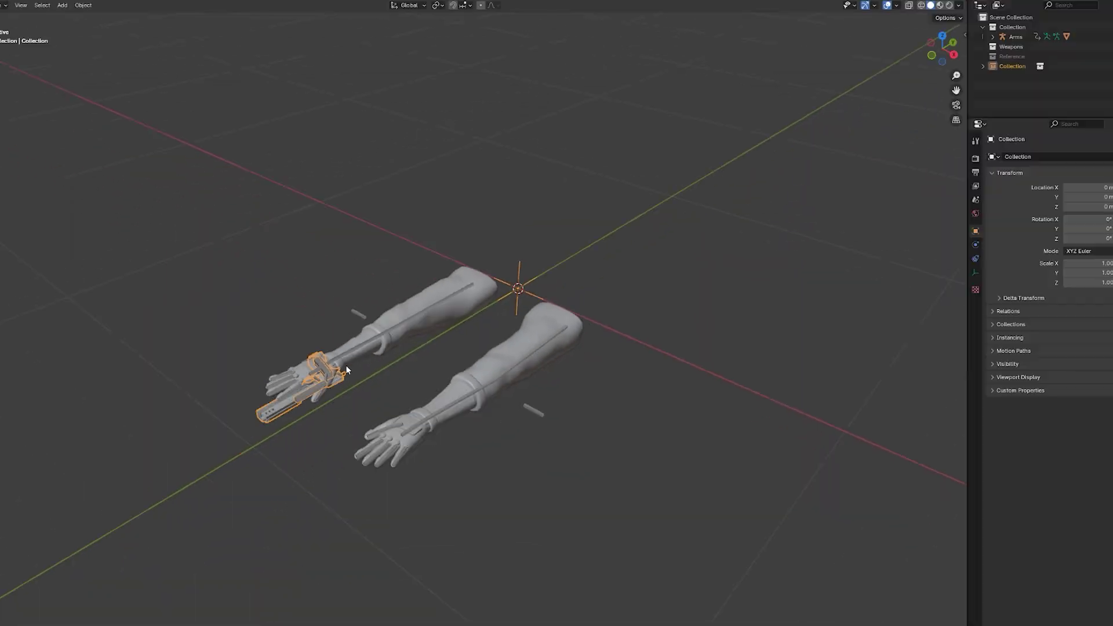
middle_drag(366, 360, 468, 312)
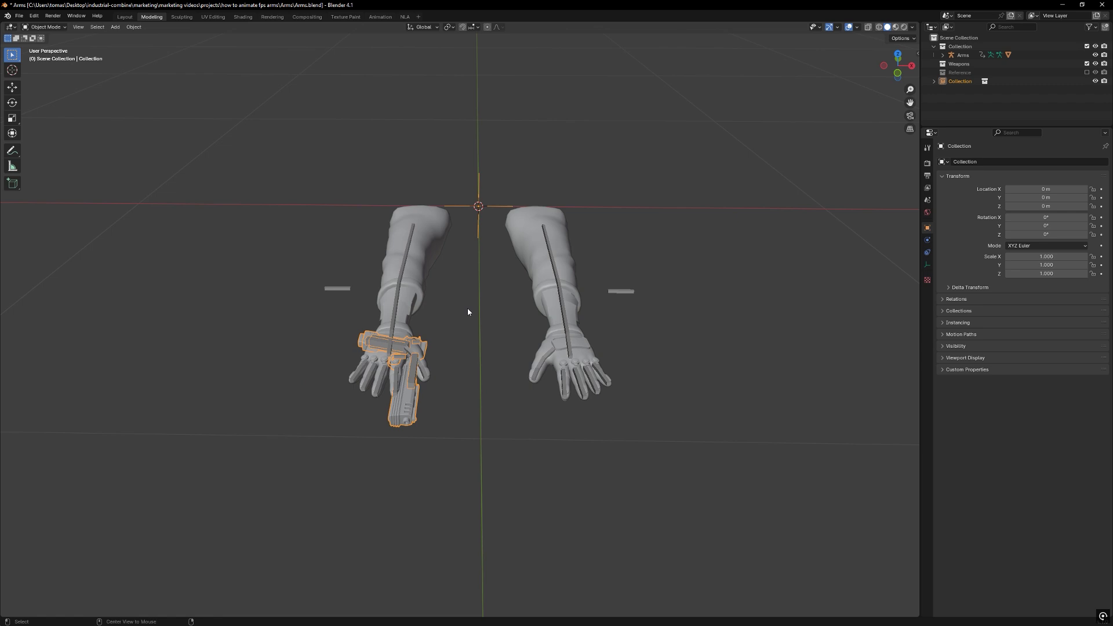
click(468, 312)
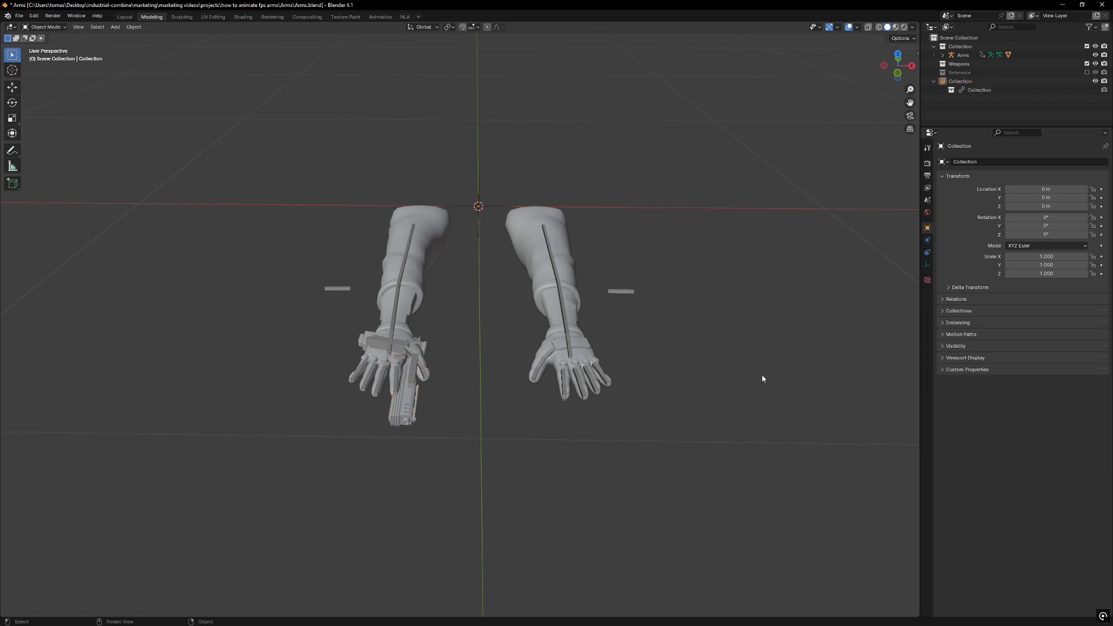
Make a library override of the linked Collection, selected and content.
right_click(961, 81)
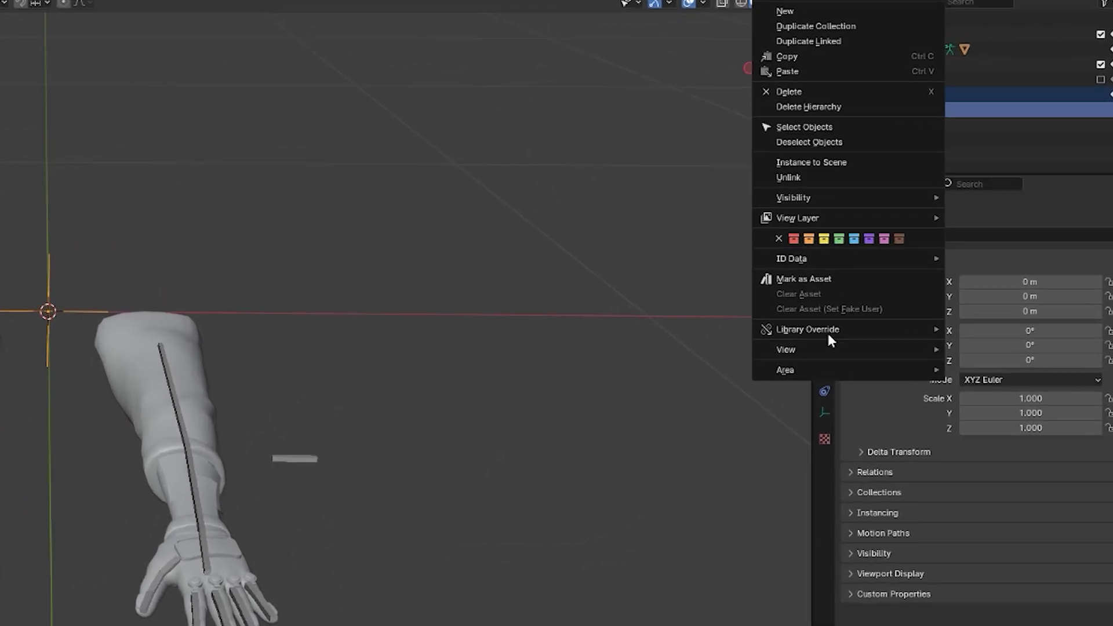
mouse_move(947, 216)
mouse_move(998, 330)
click(844, 362)
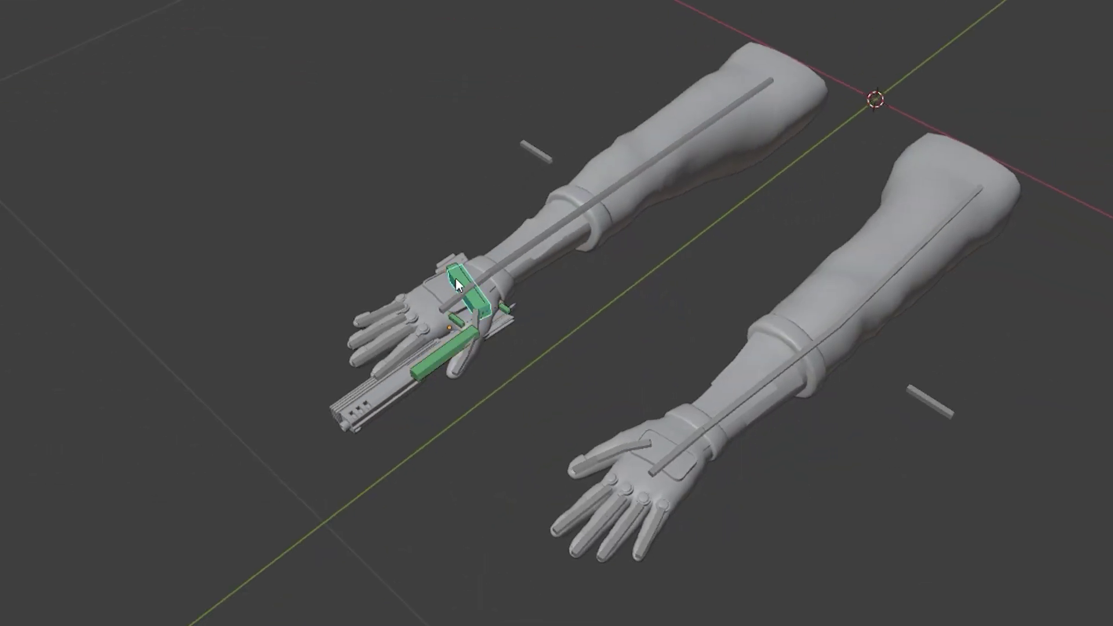
Move and rotate the gun control bone to fit the hand beside the wrist.
key(g)
key(r)
click(659, 300)
middle_drag(659, 301, 719, 252)
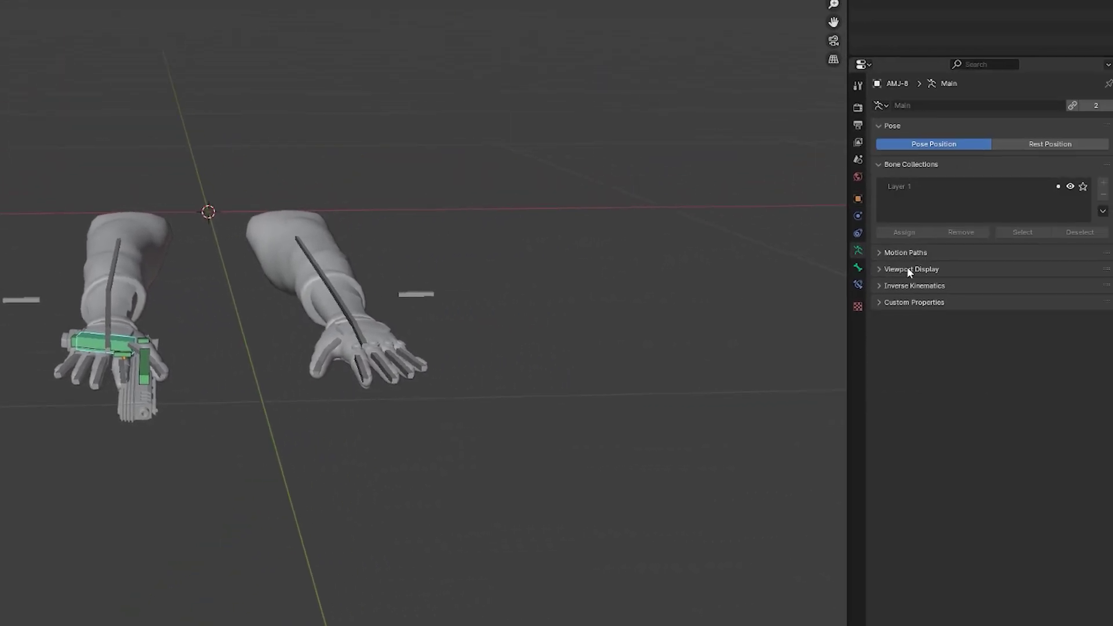
click(909, 270)
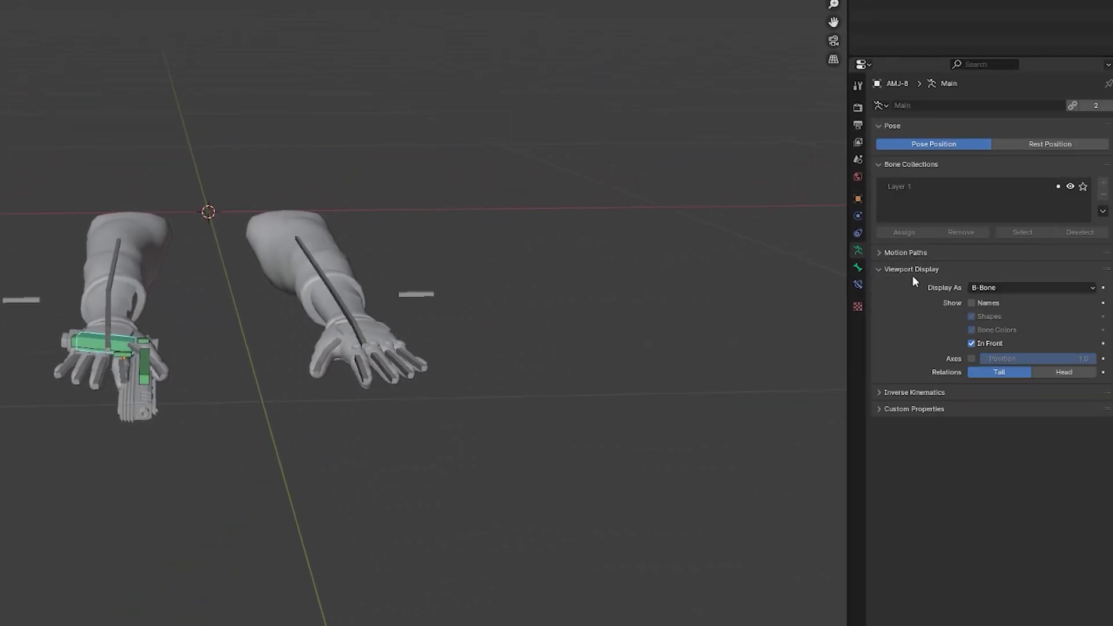
click(972, 344)
click(972, 344)
click(1011, 287)
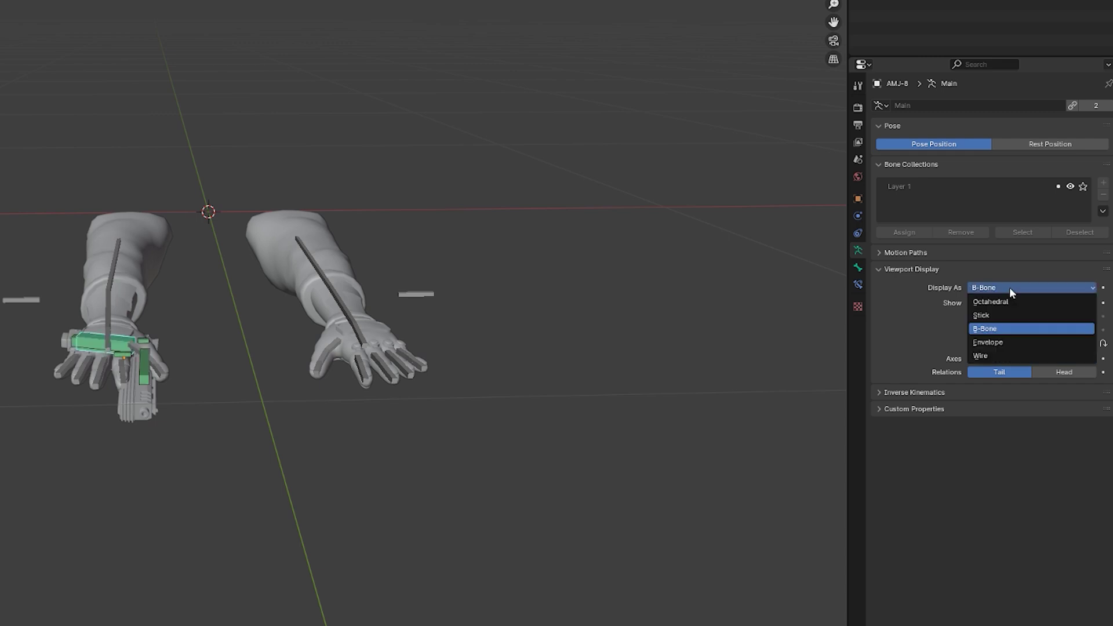
click(987, 314)
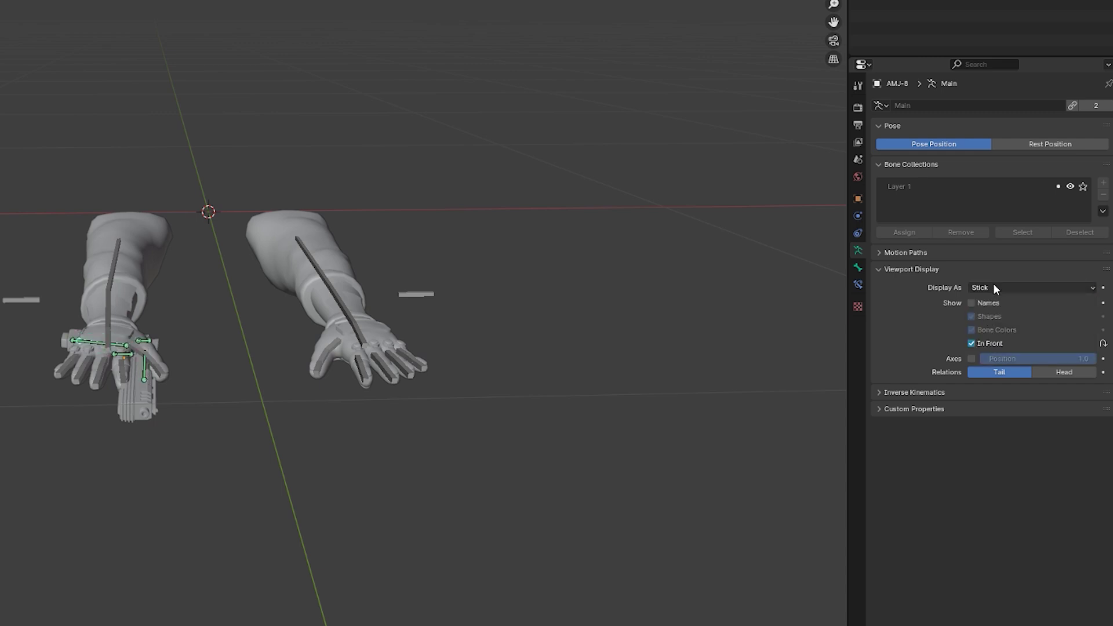
click(994, 285)
click(989, 342)
click(984, 287)
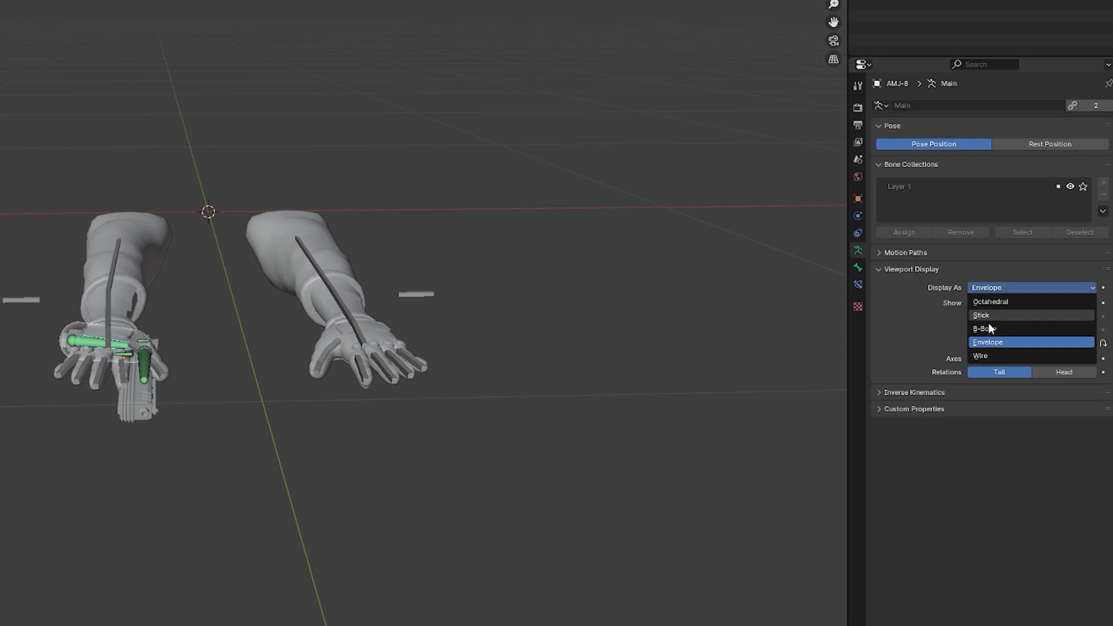
click(989, 330)
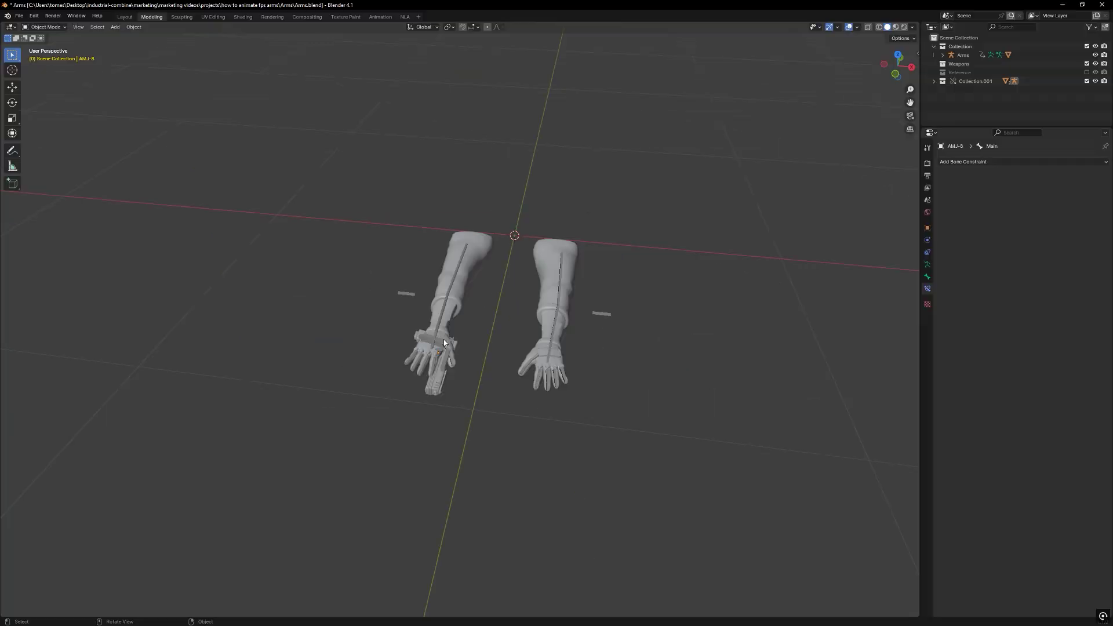
Add a Child Of constraint to the pistol's Main bone targeting the Arms rig's Hand_R bone.
click(444, 344)
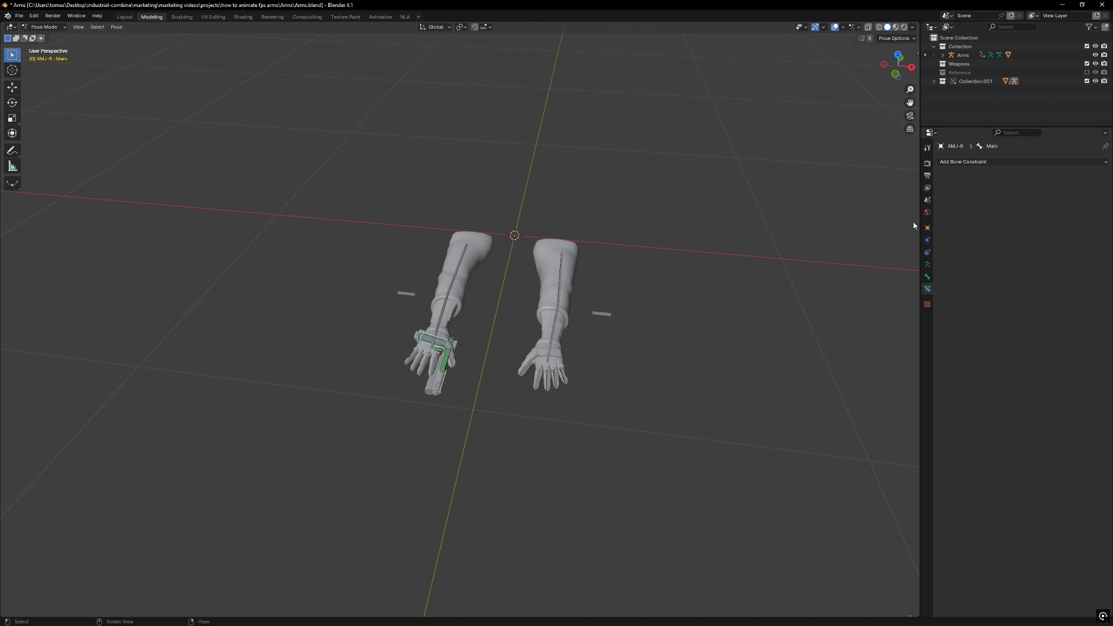
click(974, 165)
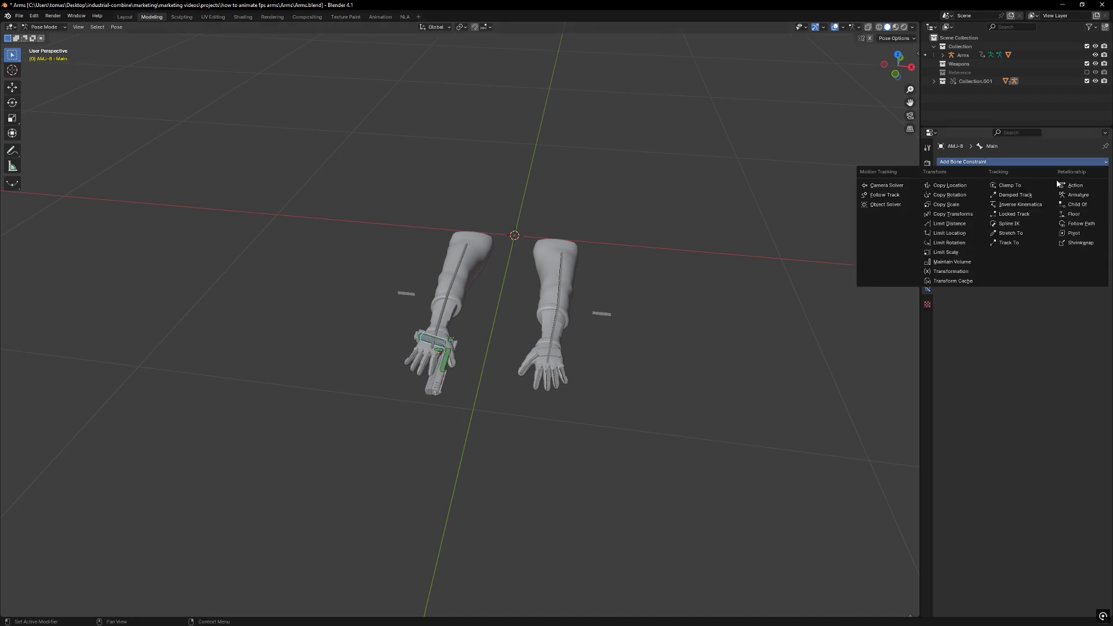
click(1068, 205)
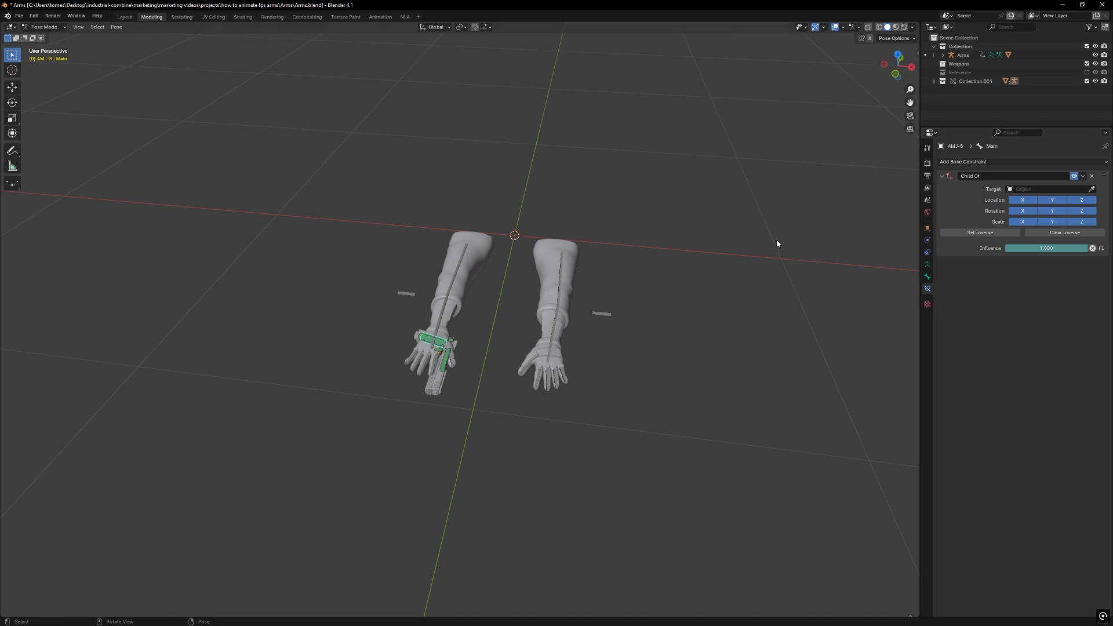
middle_drag(777, 244, 543, 323)
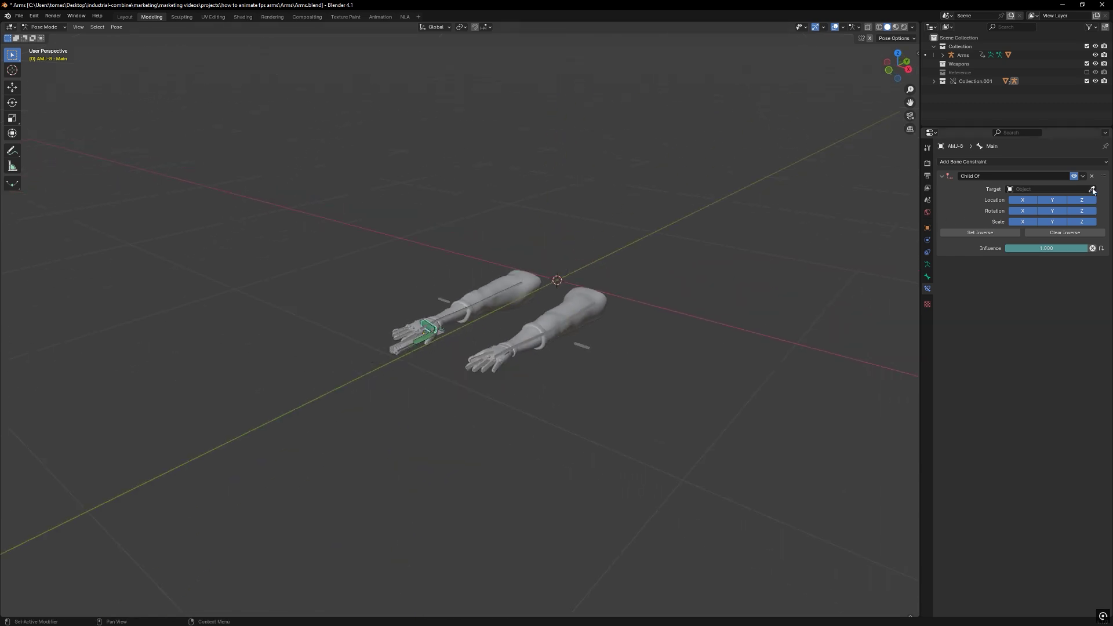
click(497, 291)
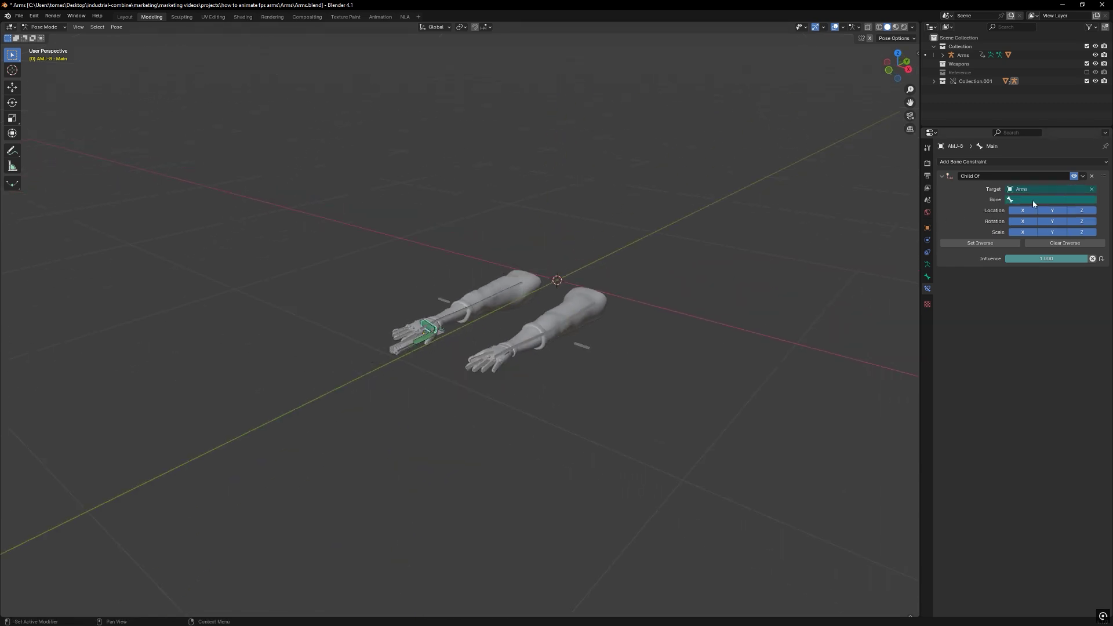
click(1032, 200)
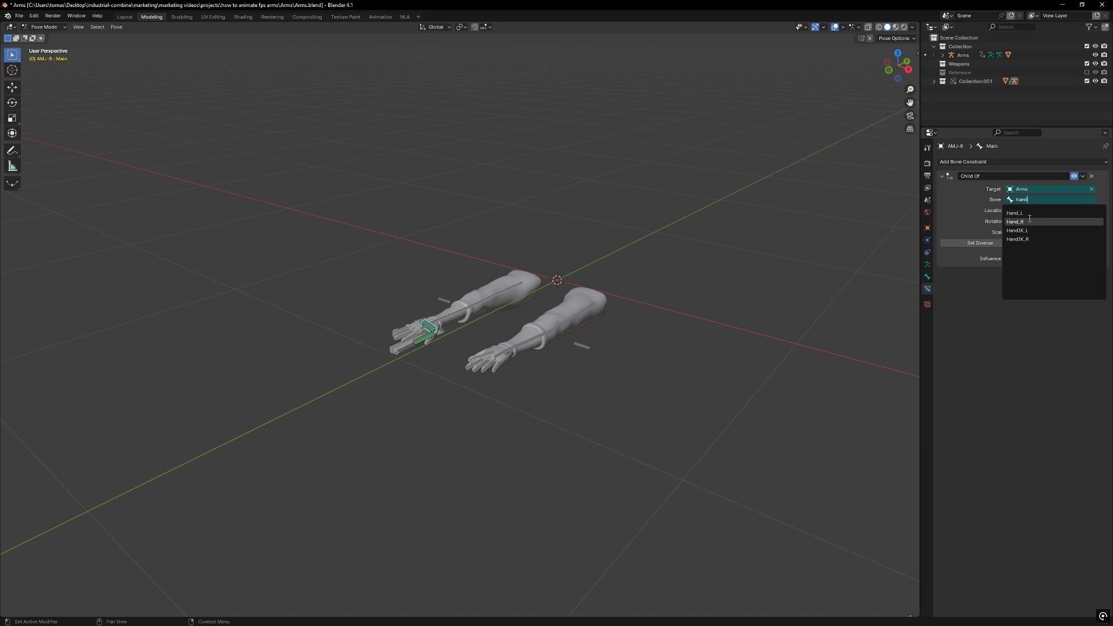
click(1028, 221)
Reposition the pistol into the right hand.
scroll(553, 314, up, 8)
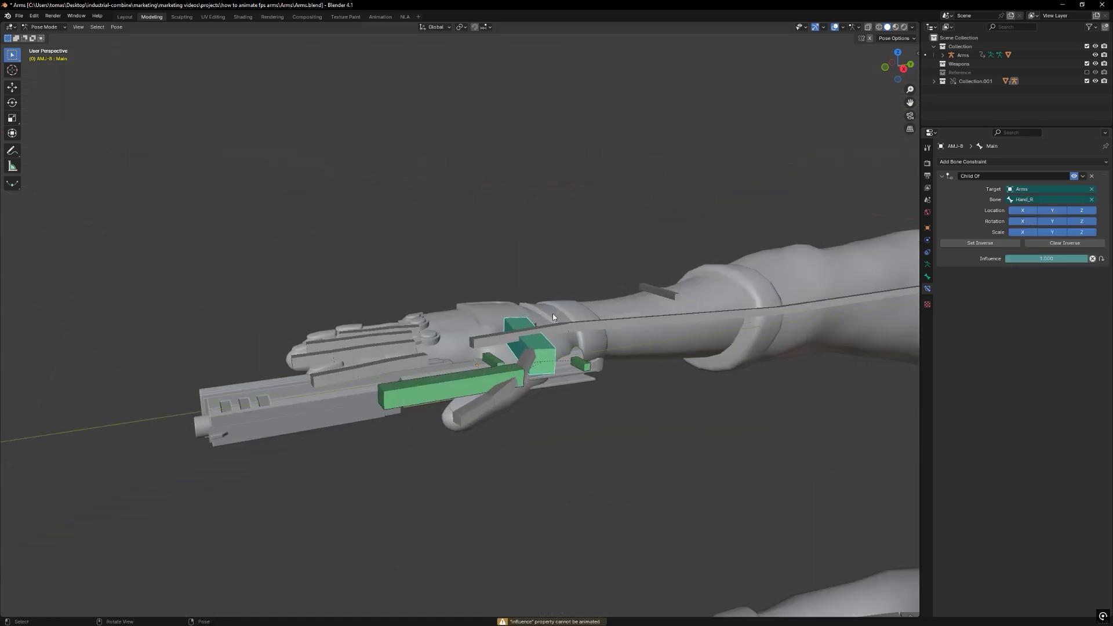
key(g)
click(552, 326)
scroll(548, 329, down, 6)
click(380, 17)
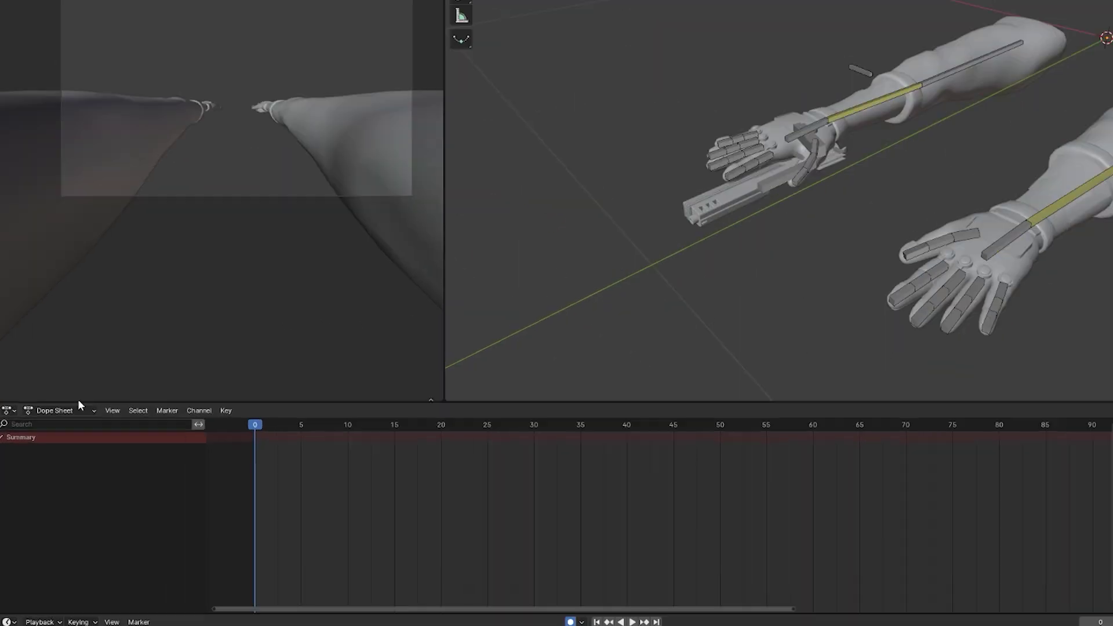
Switch to the Action Editor, assign ArmsAction to the arms and rename it Idle.
click(47, 448)
click(117, 335)
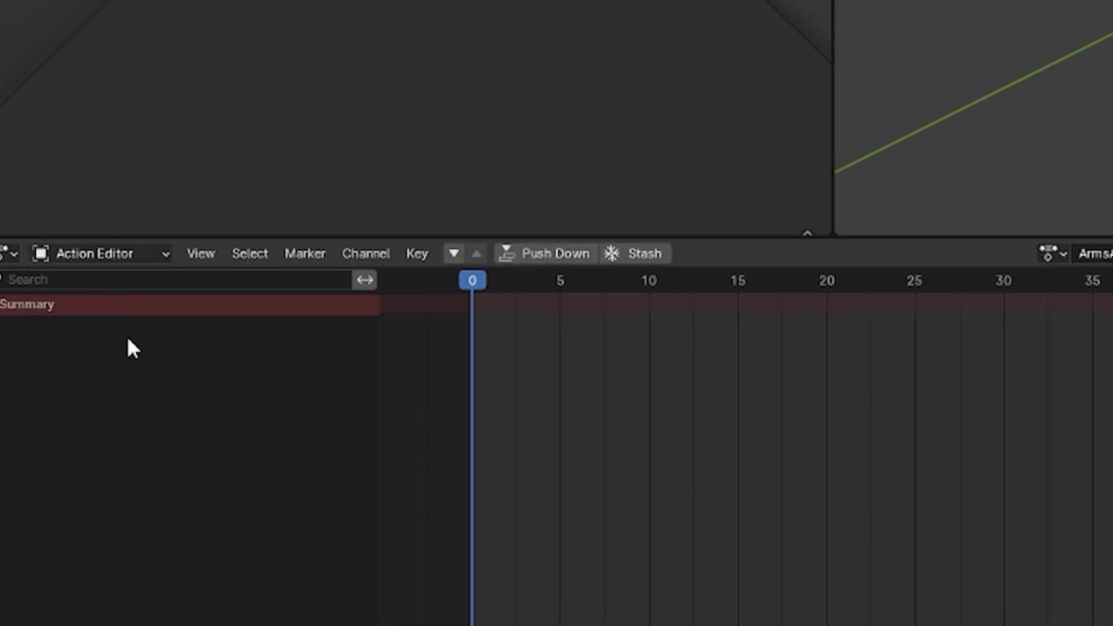
click(657, 253)
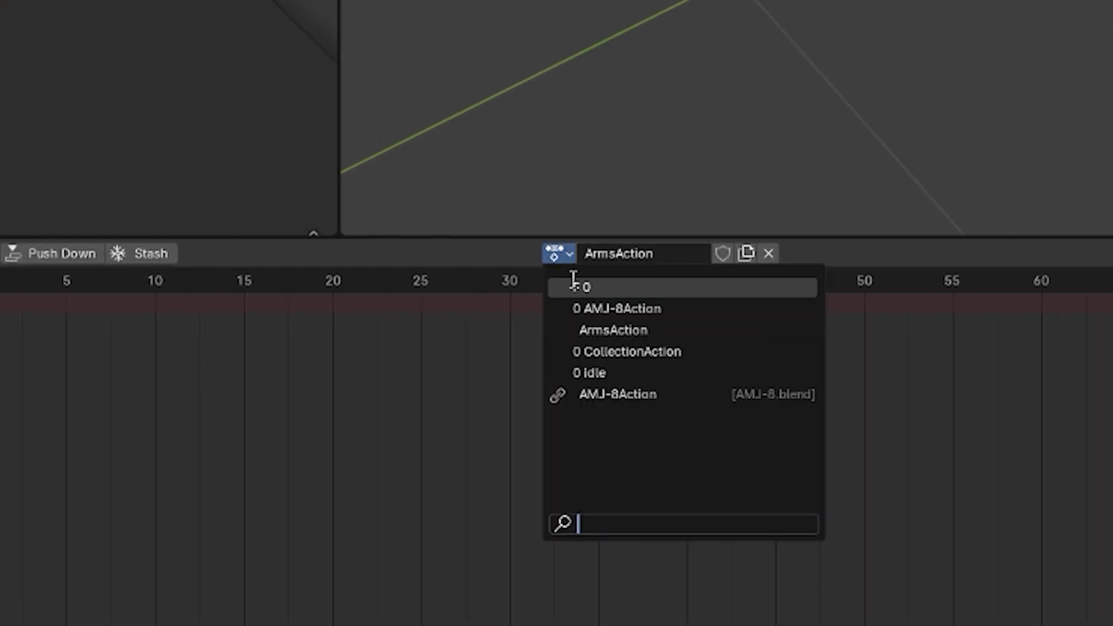
click(597, 328)
click(657, 253)
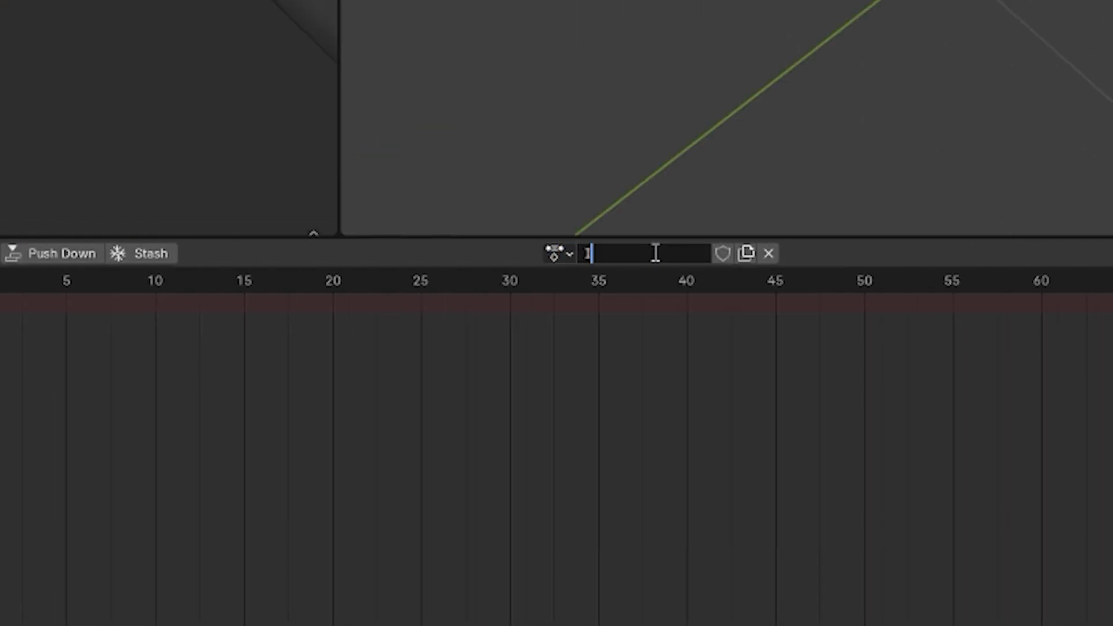
text(Idle)
key(Return)
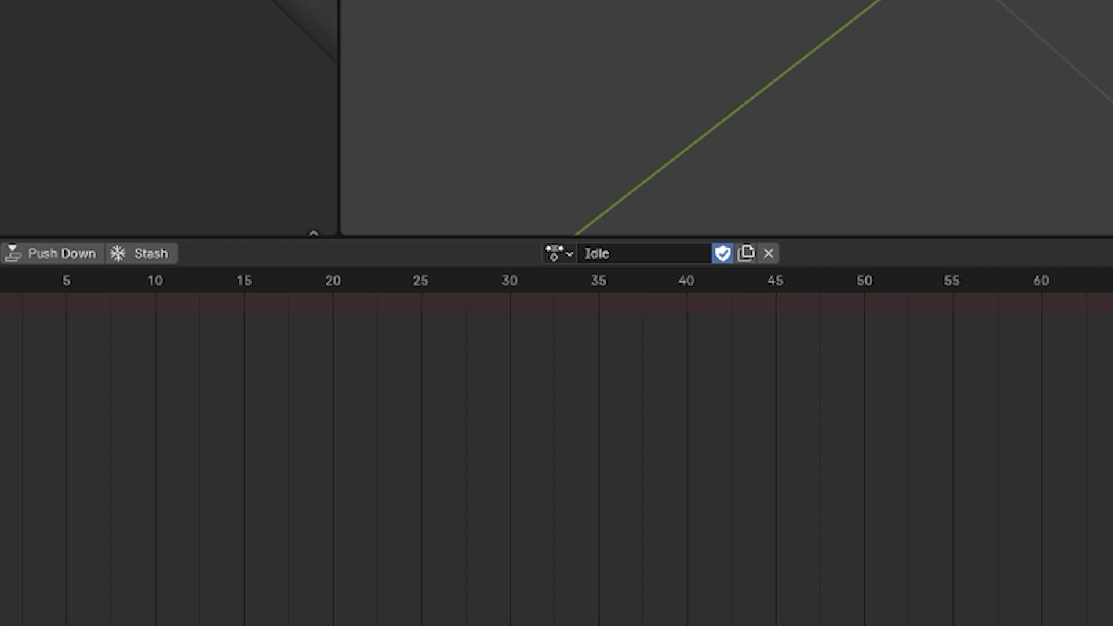
Play the pistol animation and browse the list of existing actions.
key(space)
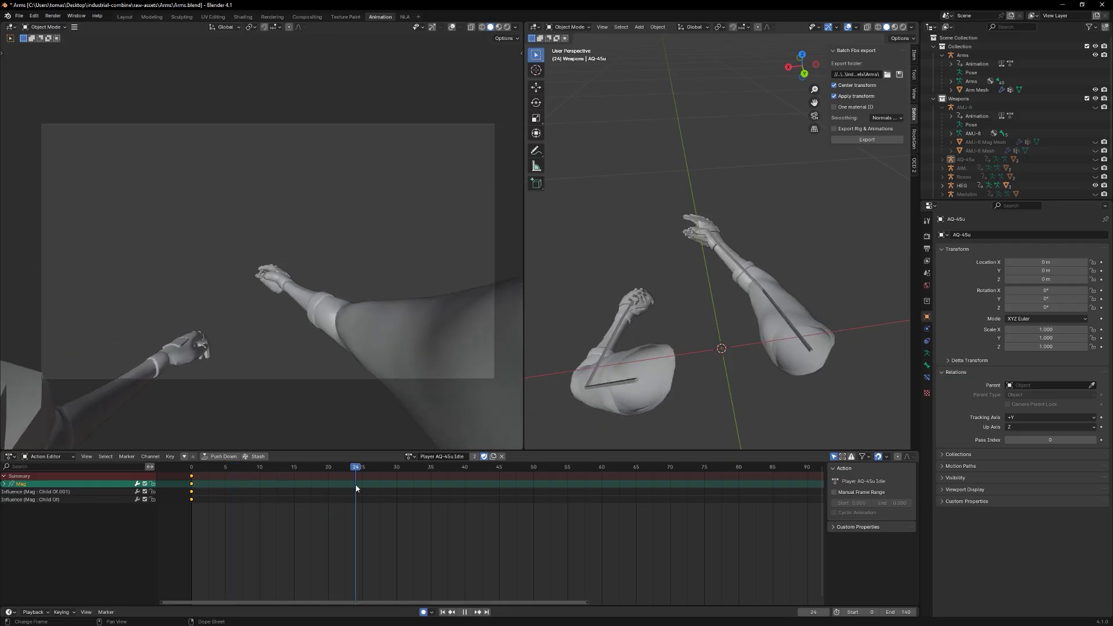
click(409, 456)
scroll(455, 549, down, 10)
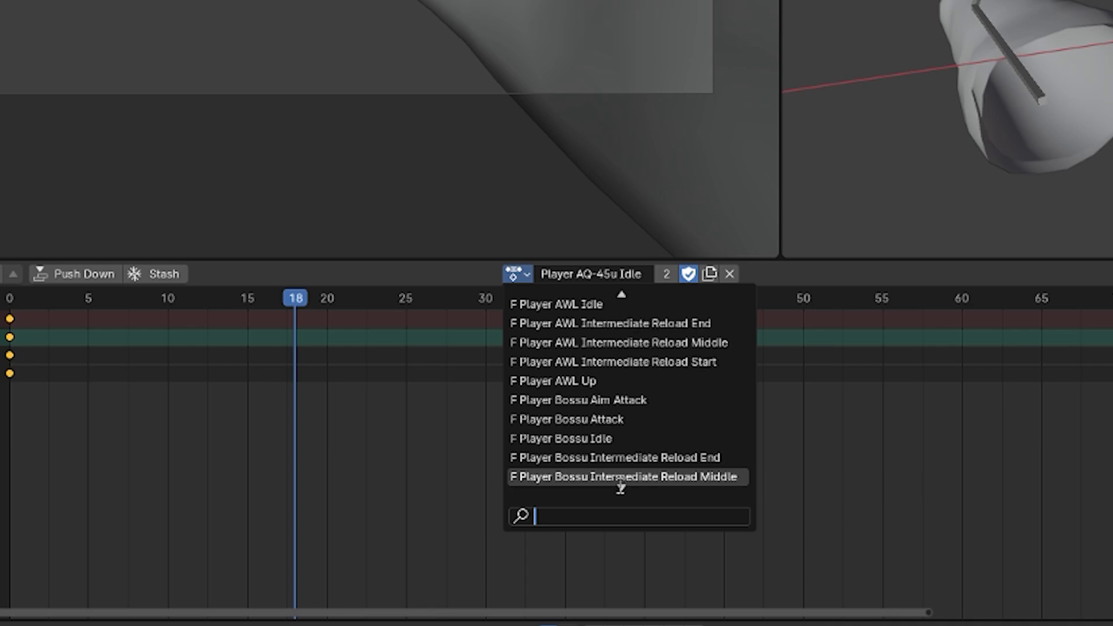
scroll(620, 488, down, 4)
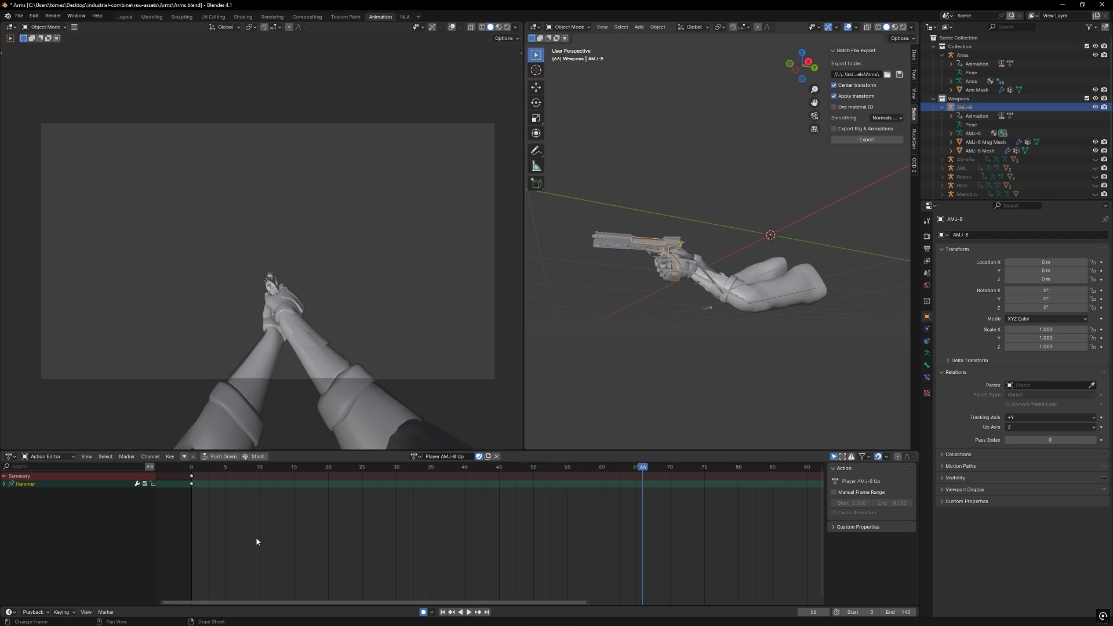
Compare with Unity's clip list, inspecting the Arms|Medstim Secondary Up clip.
key(alt+Tab)
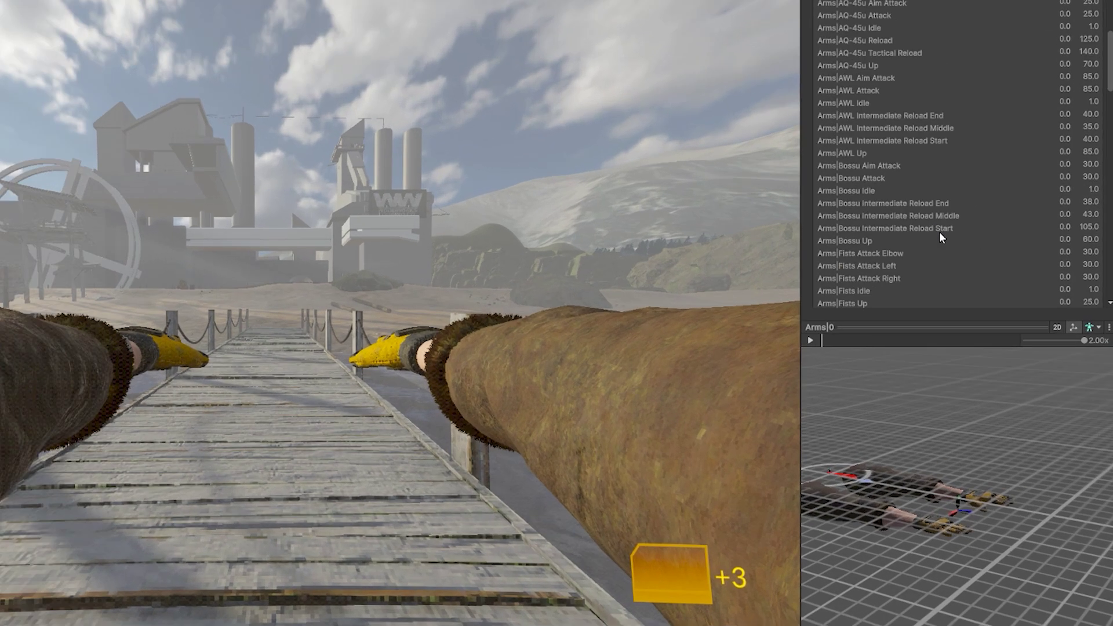
scroll(985, 221, down, 15)
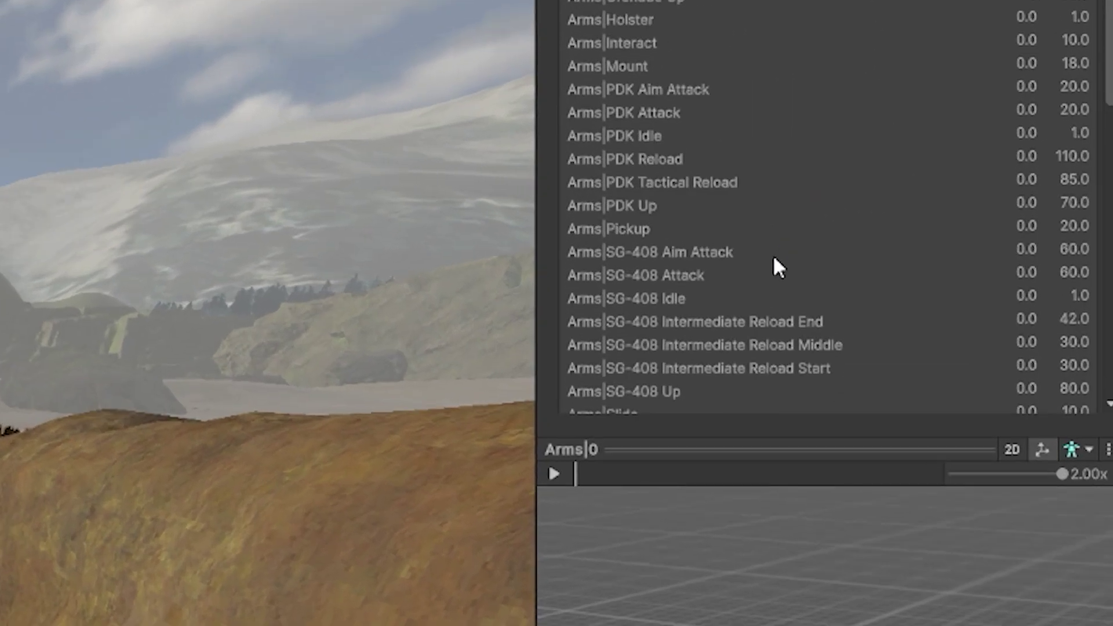
click(745, 235)
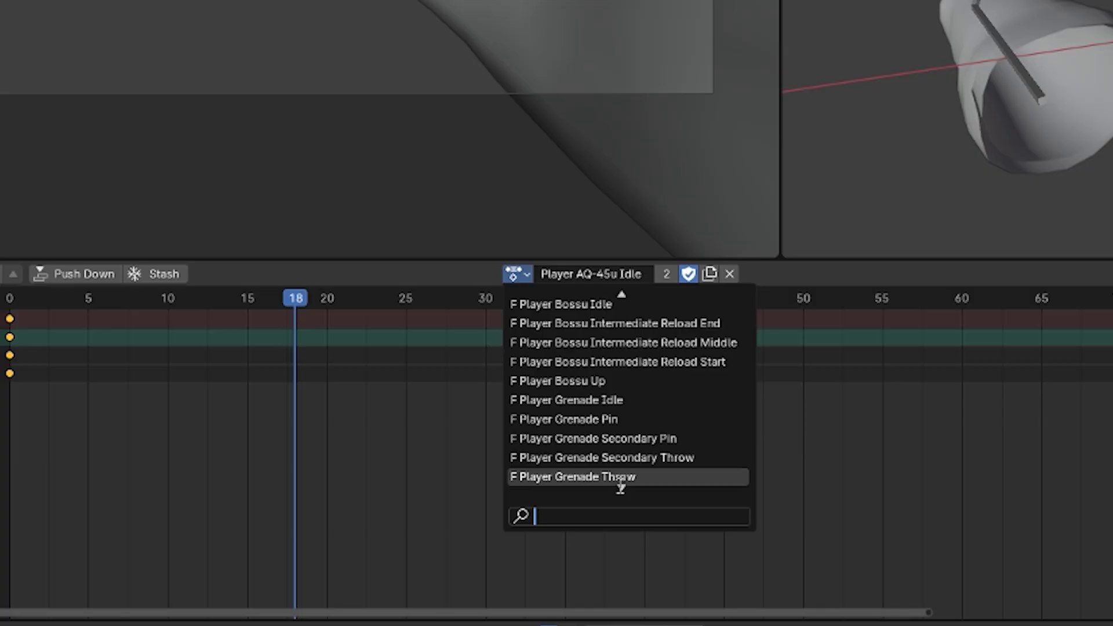
scroll(621, 487, down, 5)
scroll(621, 487, down, 1)
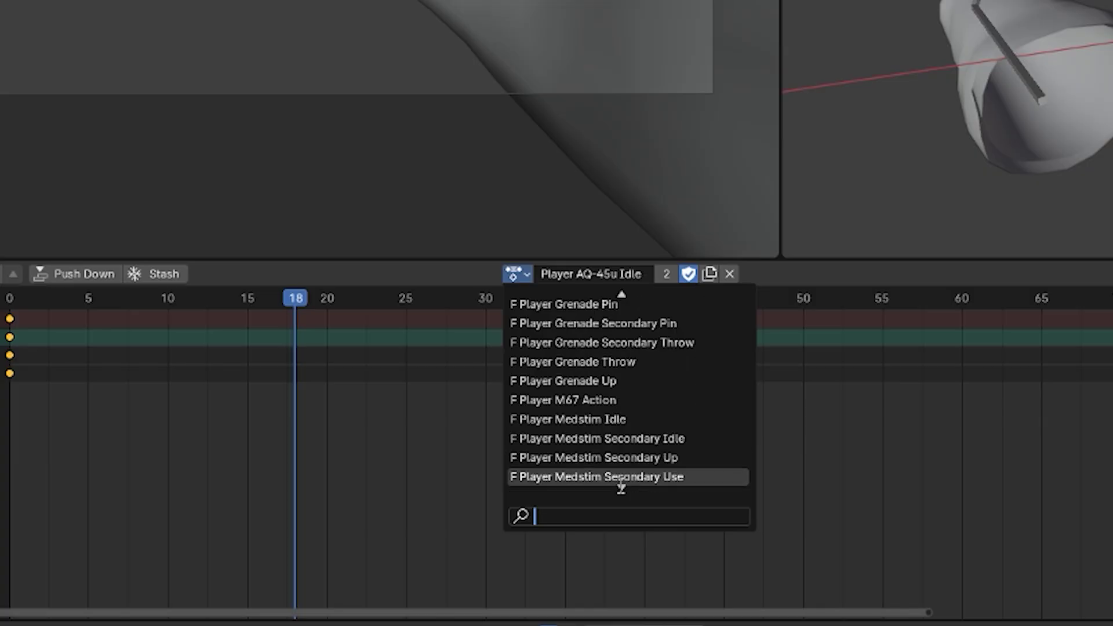
scroll(633, 336, up, 4)
scroll(635, 304, up, 3)
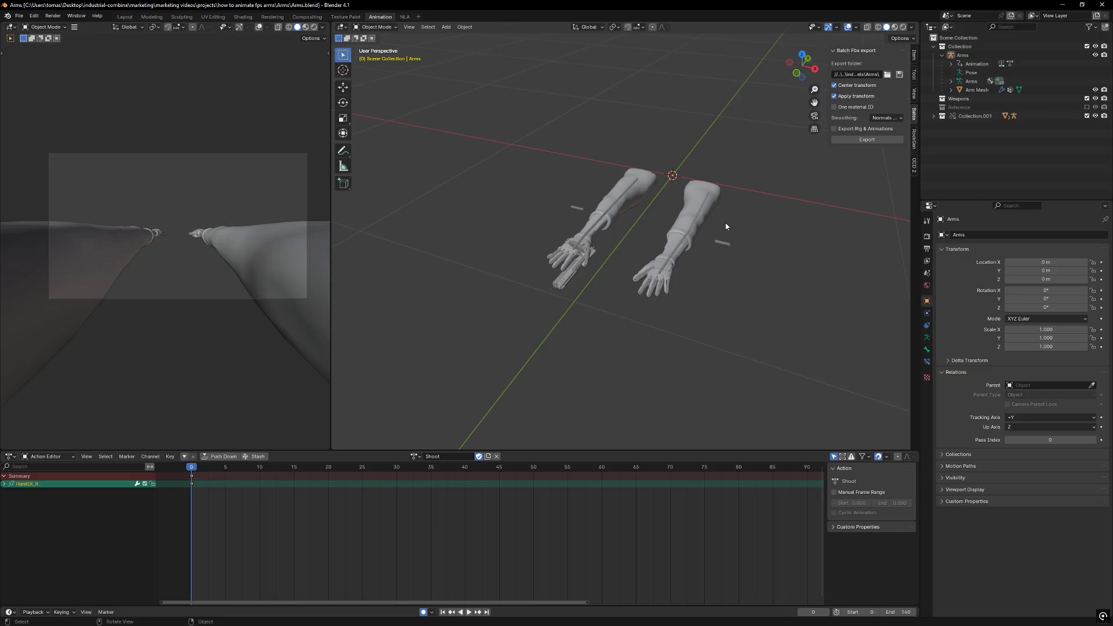
middle_drag(726, 225, 663, 228)
Rotate the right hand into a grip and curl the four fingertip bones around the pistol.
click(663, 227)
key(ctrl+Tab)
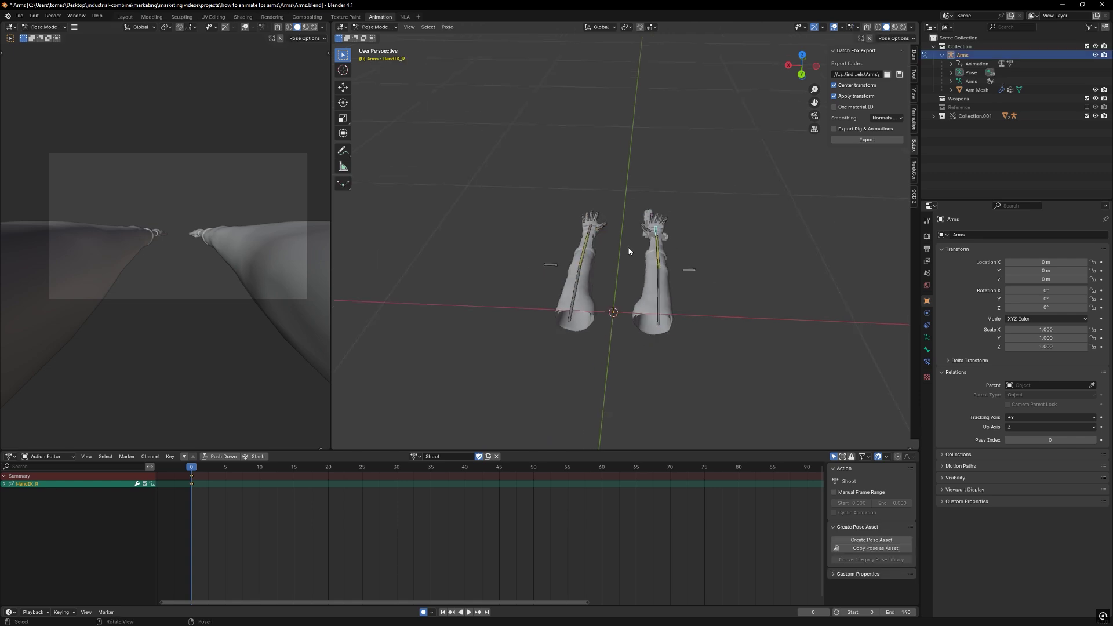
scroll(624, 253, up, 3)
key(r)
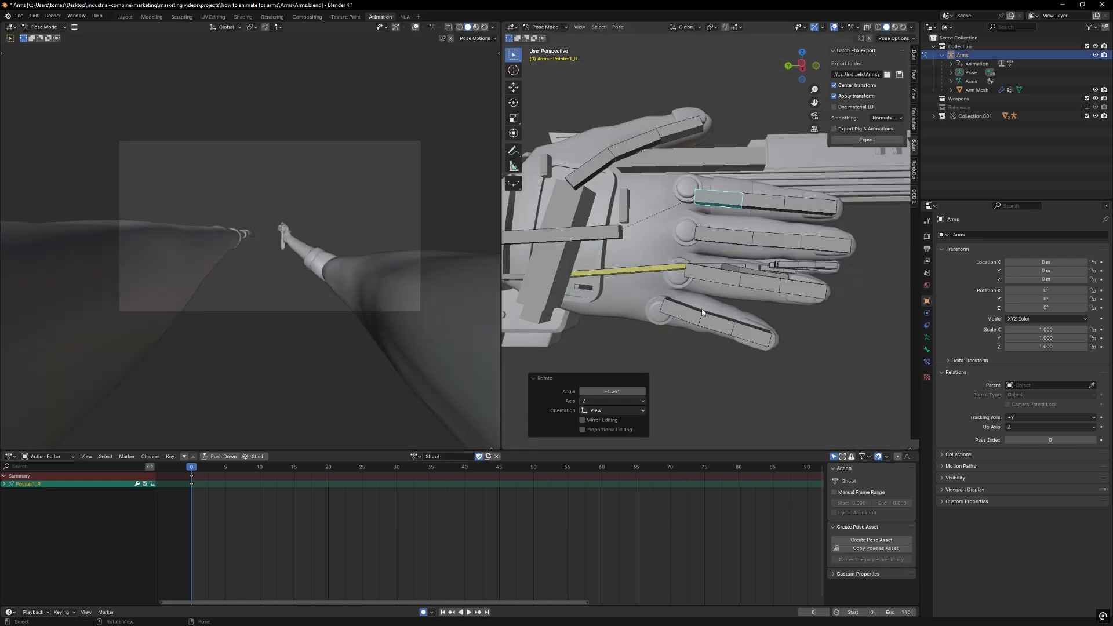
drag(702, 313, 846, 191)
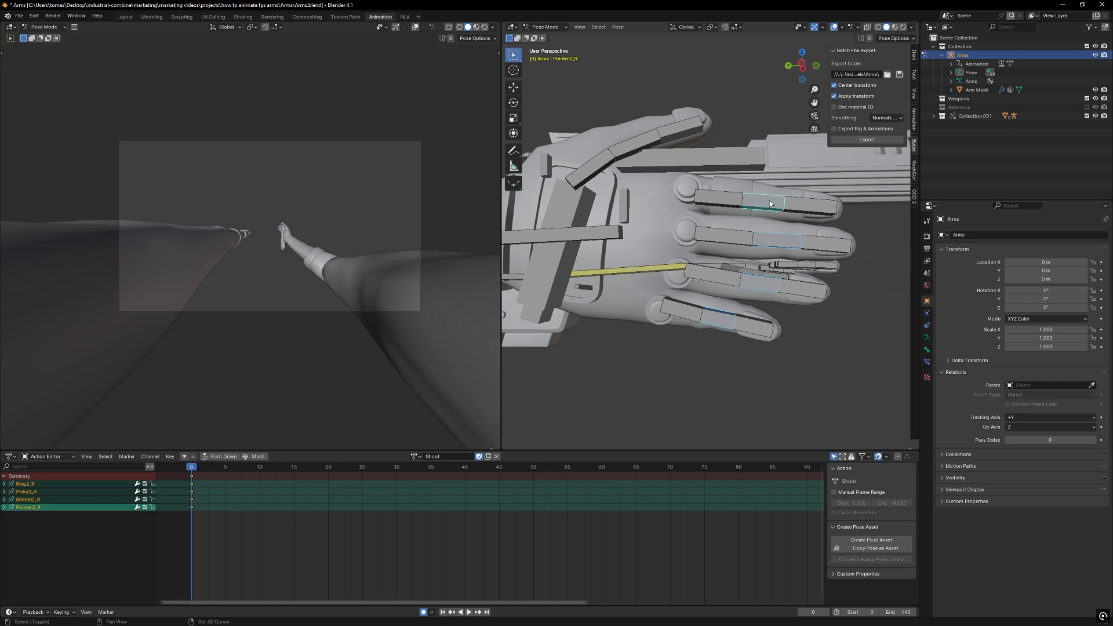
middle_drag(847, 192, 735, 174)
key(r)
click(734, 173)
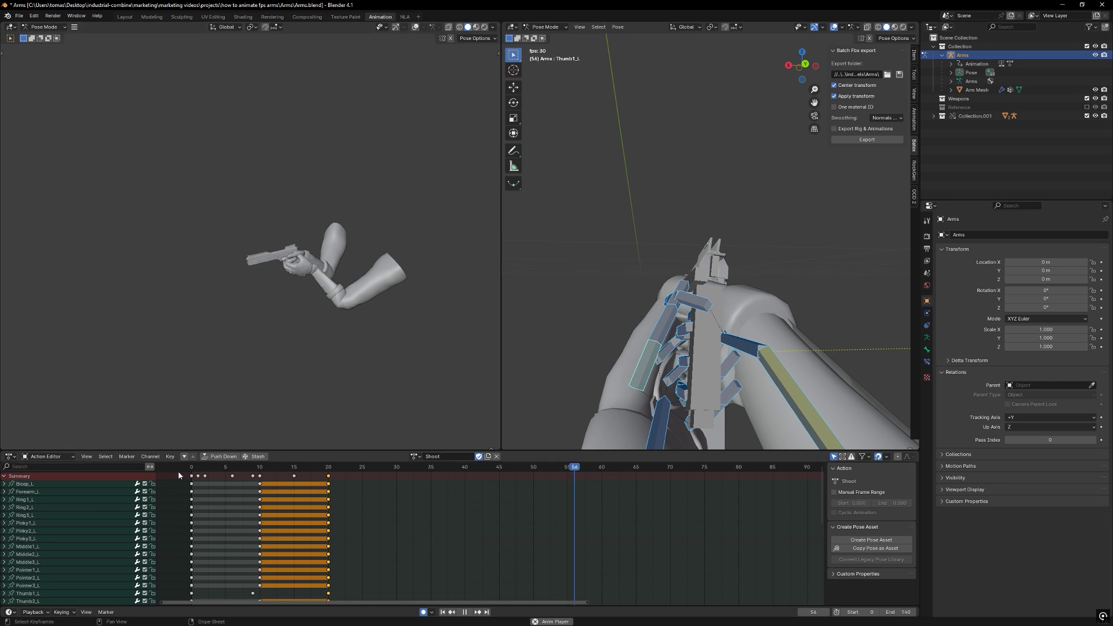
Review the animation from frame 0 in camera view, then start renaming the action to AMJ-8 Idle.
key(KP_0)
click(287, 468)
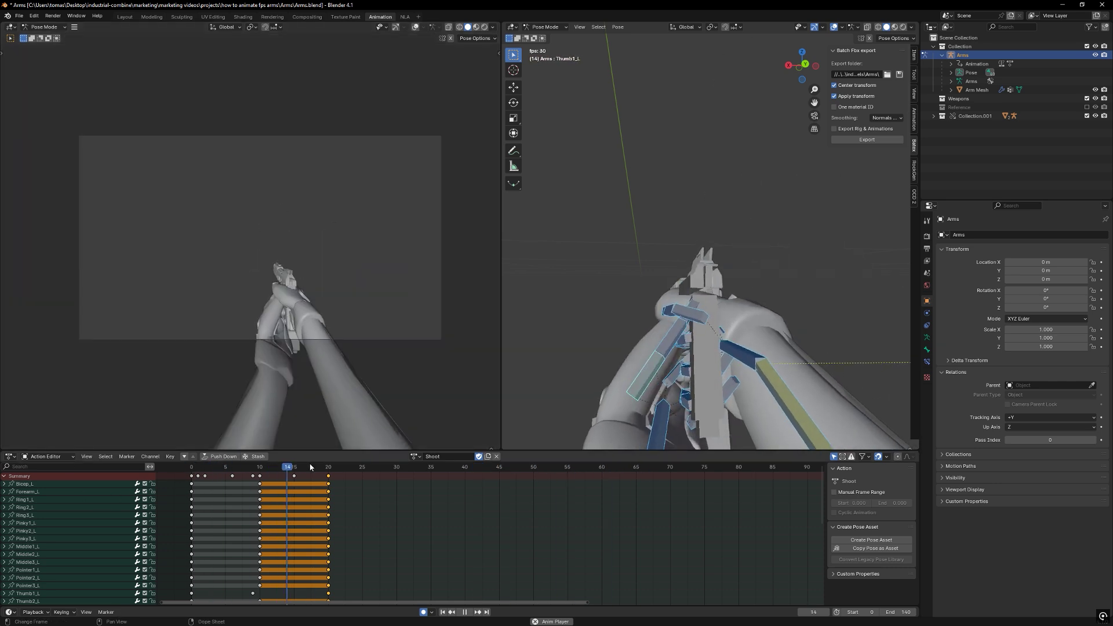
click(193, 469)
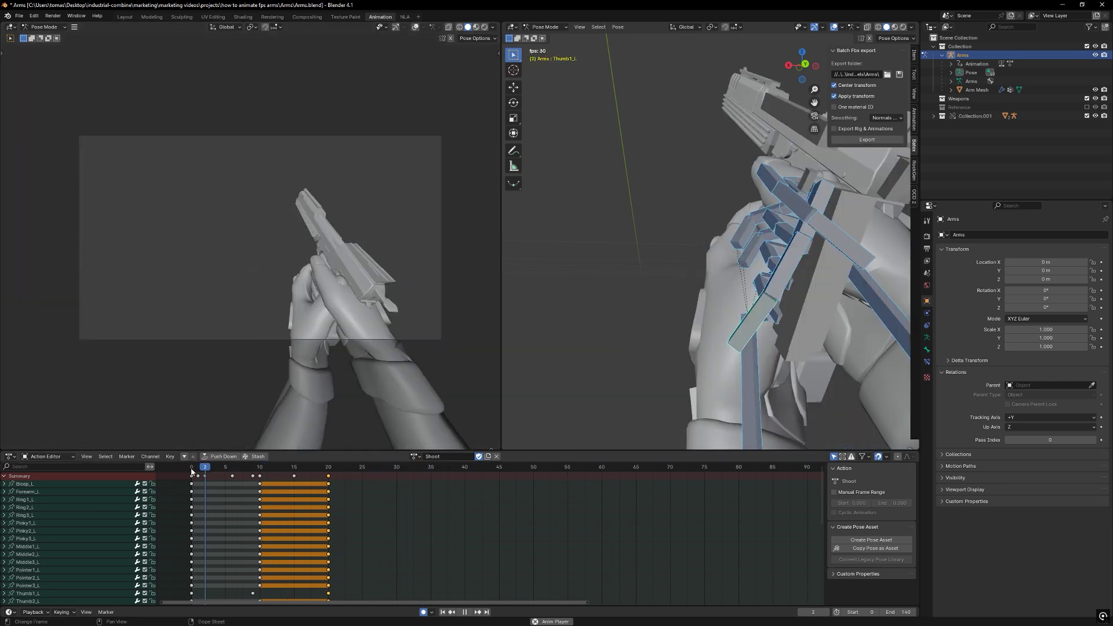
middle_drag(325, 348, 377, 325)
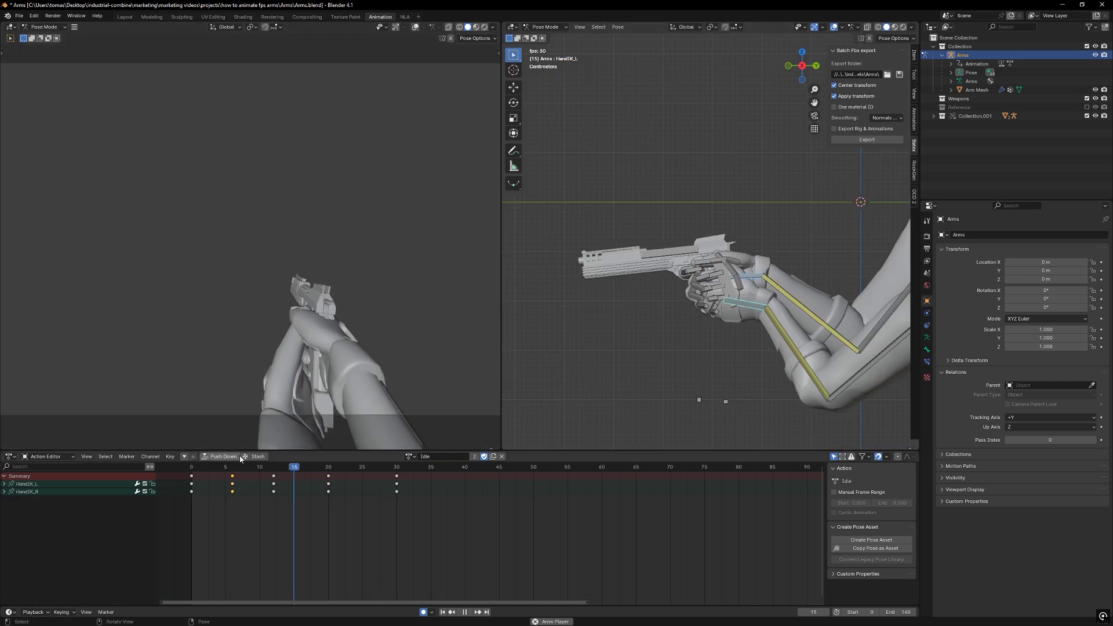
click(447, 457)
text(A)
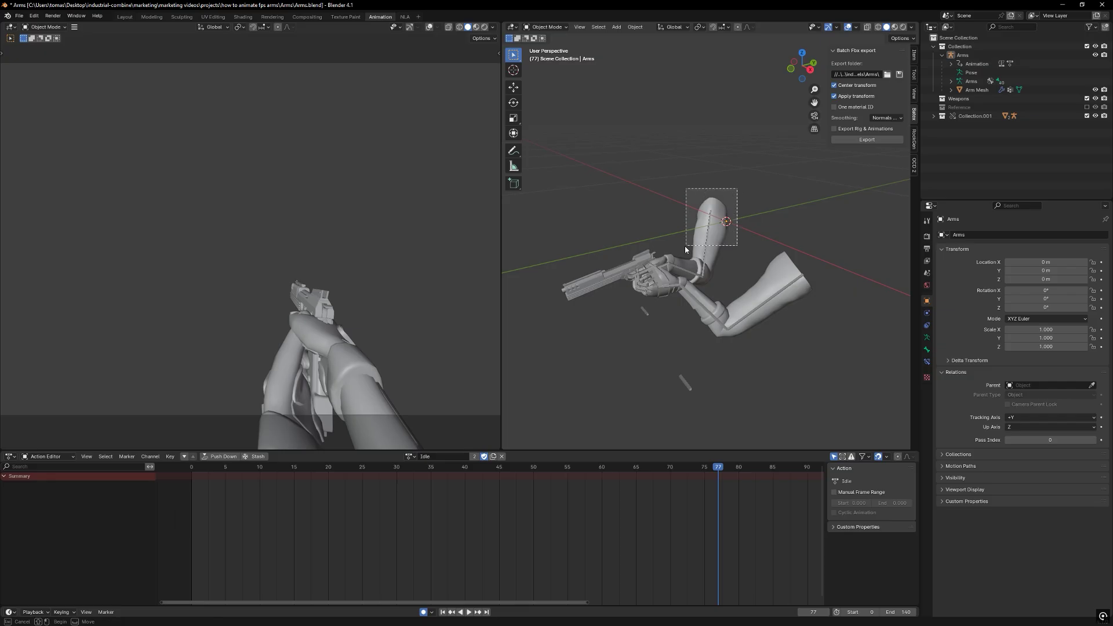
Set FBX export Apply Scalings to FBX Units Scale and save it as an operator preset.
click(18, 15)
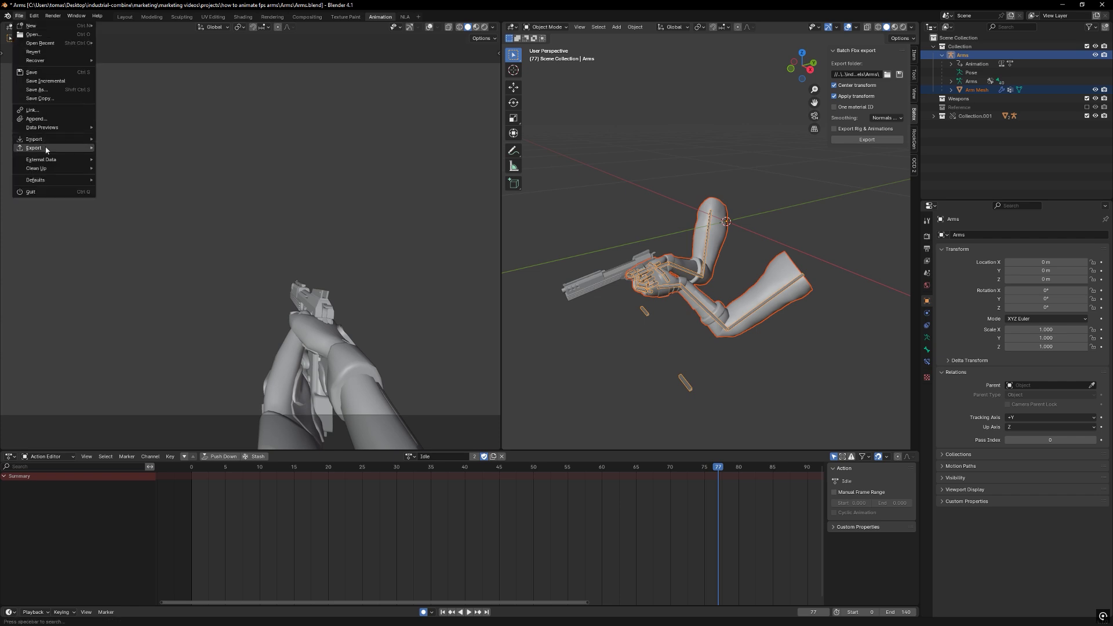
mouse_move(47, 151)
click(145, 235)
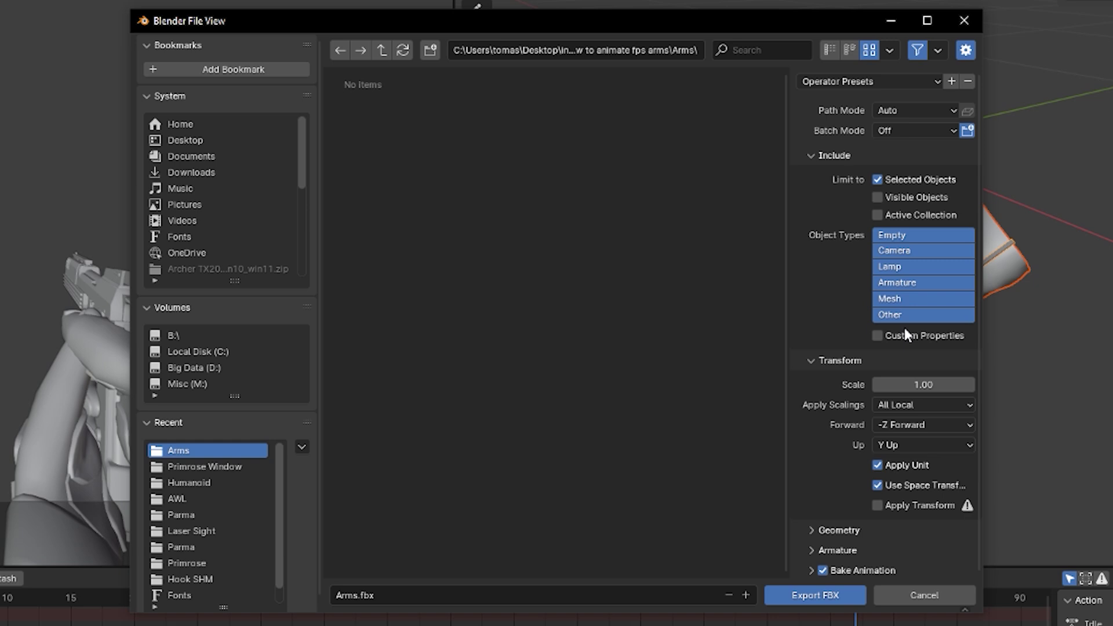
click(921, 401)
click(922, 442)
click(951, 81)
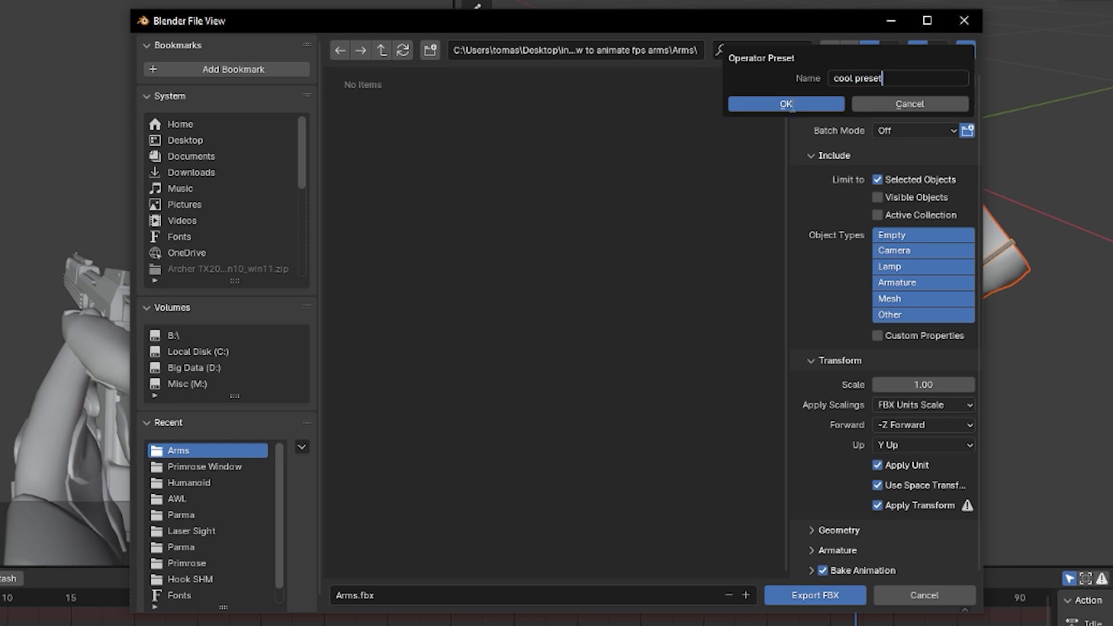
key(Return)
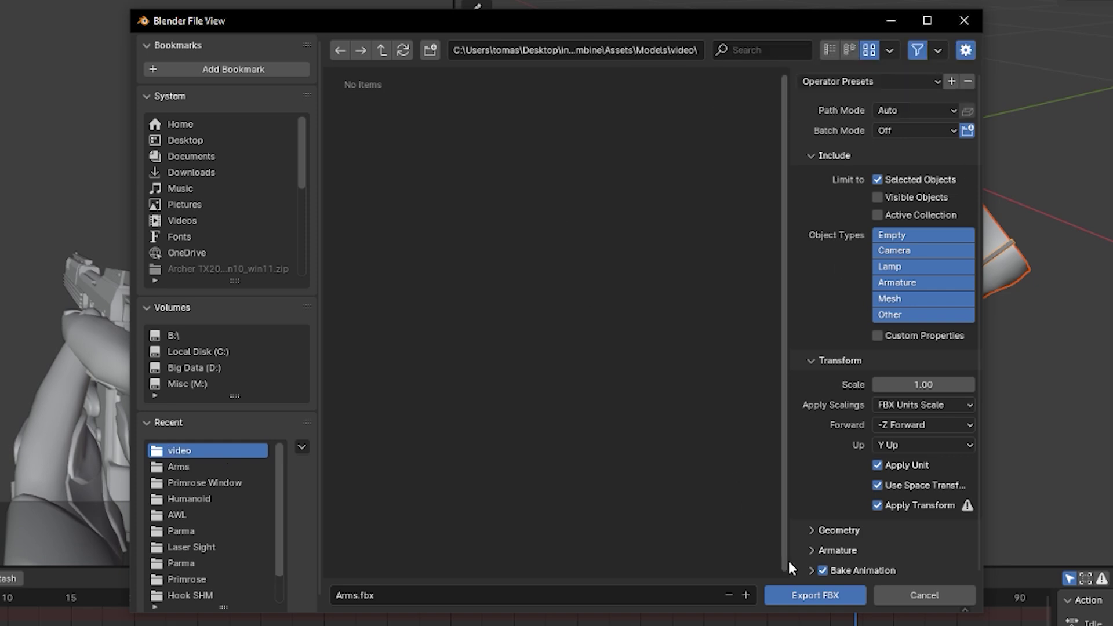
Export the arms as Arms.fbx and the weapon as Weapon.fbx.
click(813, 597)
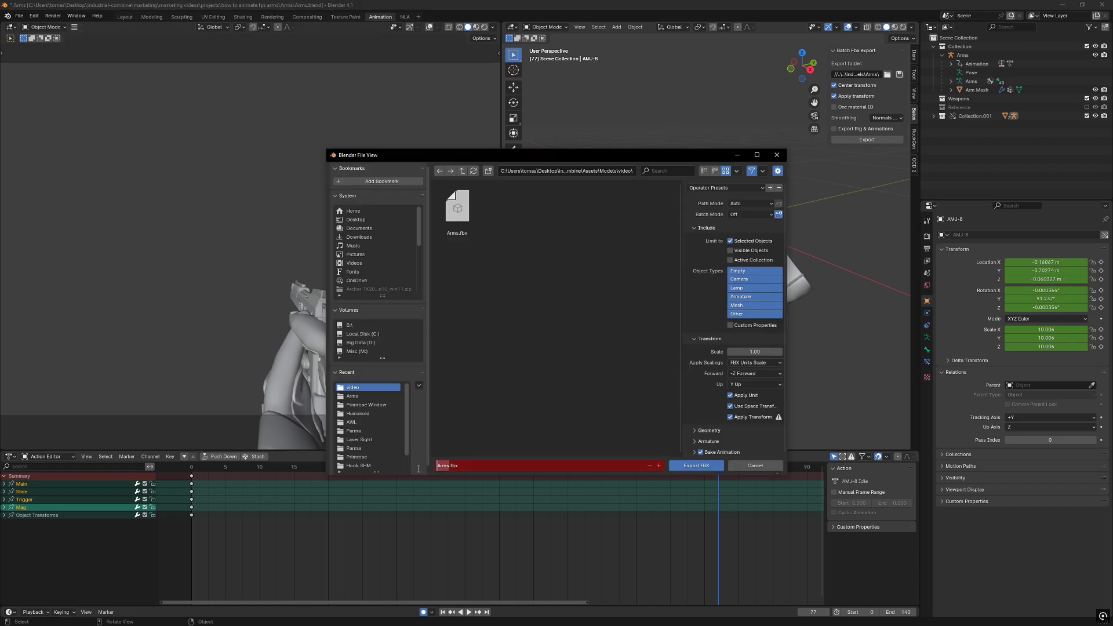
text(Weapon.fbx)
click(692, 467)
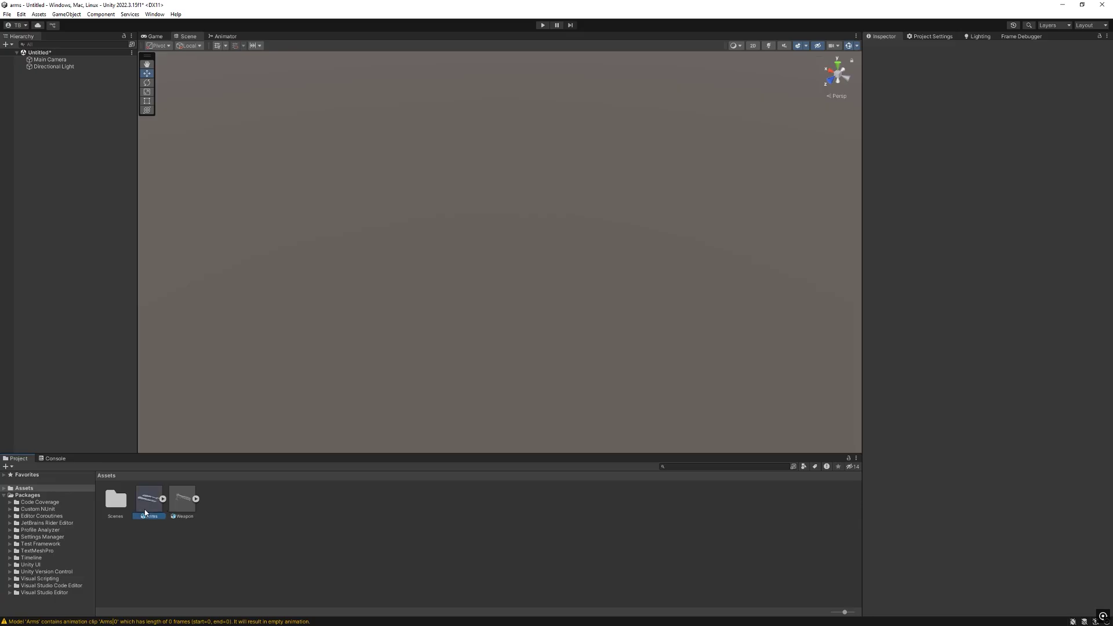
Place Arms in the scene, attach a new AwesomeAnimationScript, and declare Animator fields anim1 and anim2.
drag(146, 512, 58, 180)
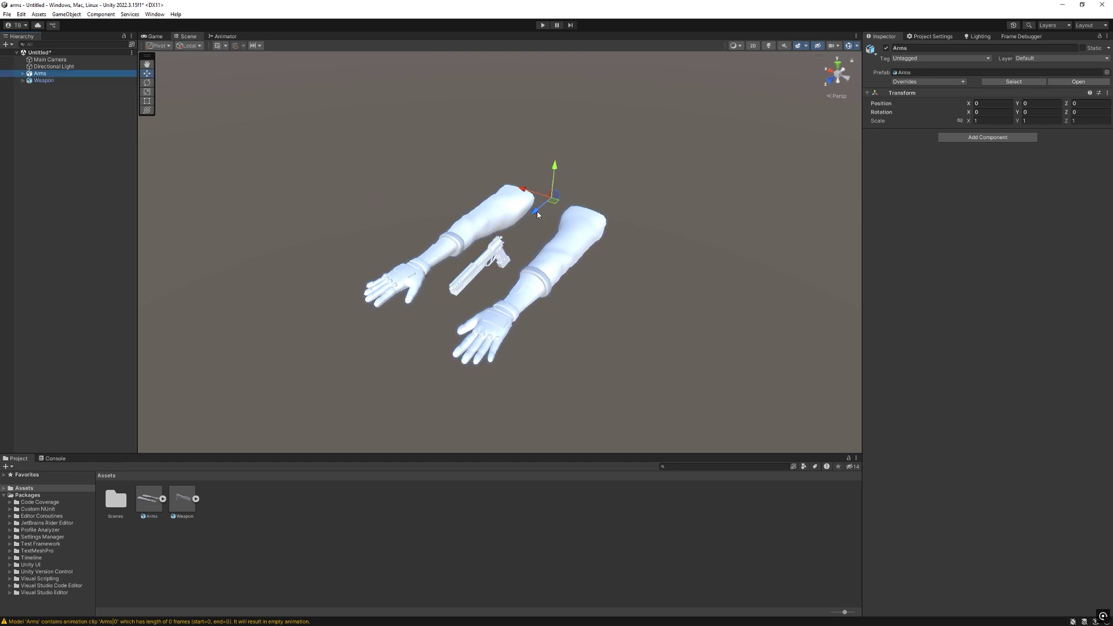
click(968, 137)
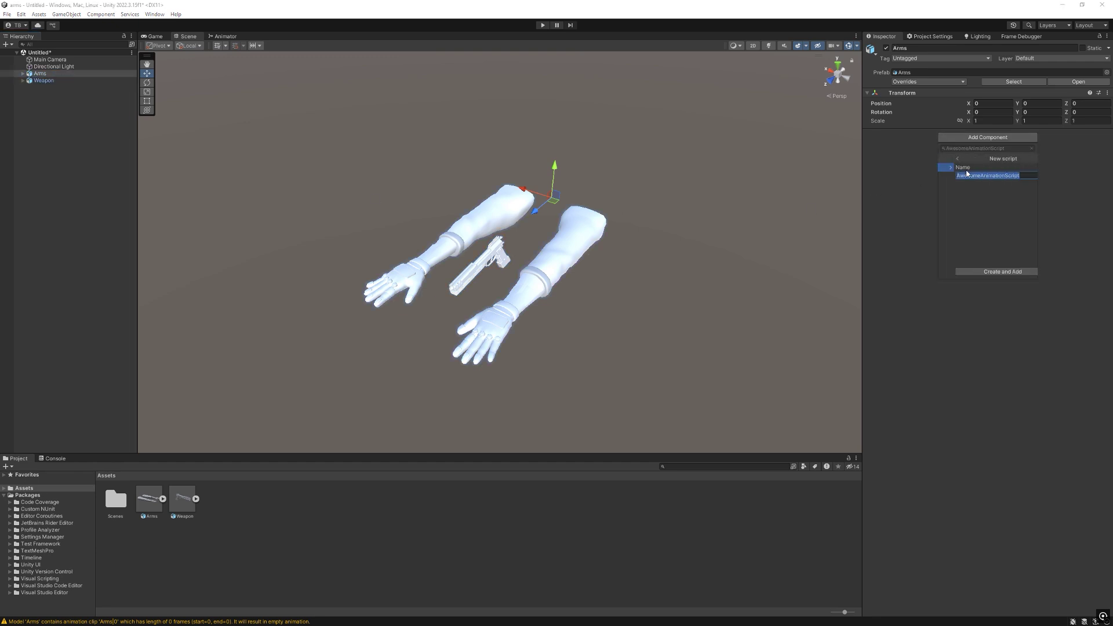
click(1003, 271)
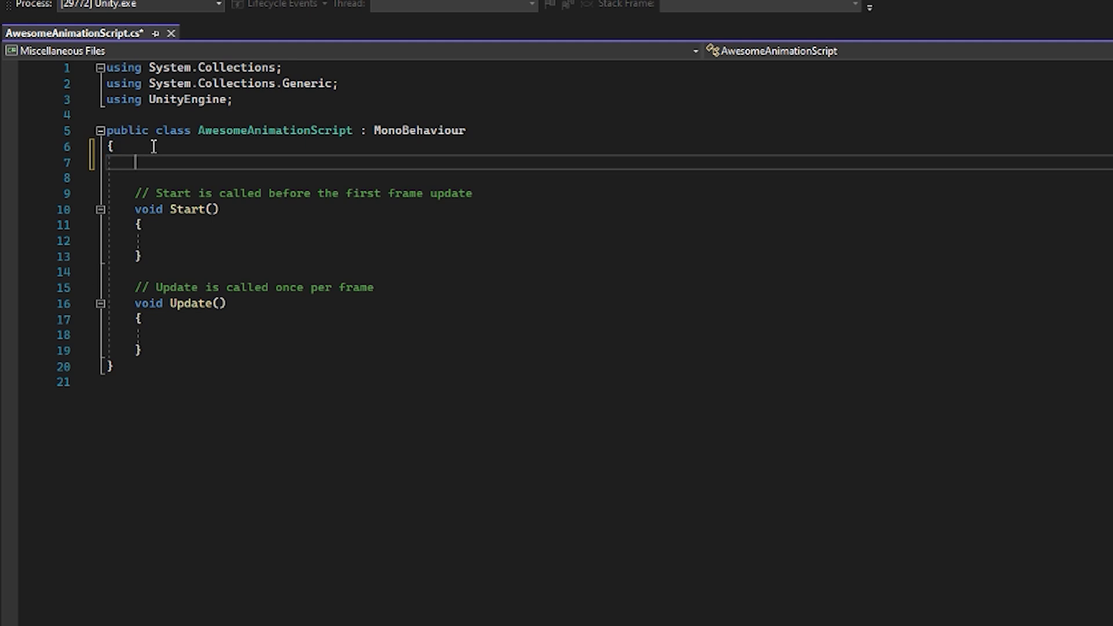
text(public Animator anim1;)
key(Return)
text(public Animator anim2)
In Update, call SetTrigger("Shoot") on anim1 and anim2 when Mouse0 is pressed, then save.
click(334, 352)
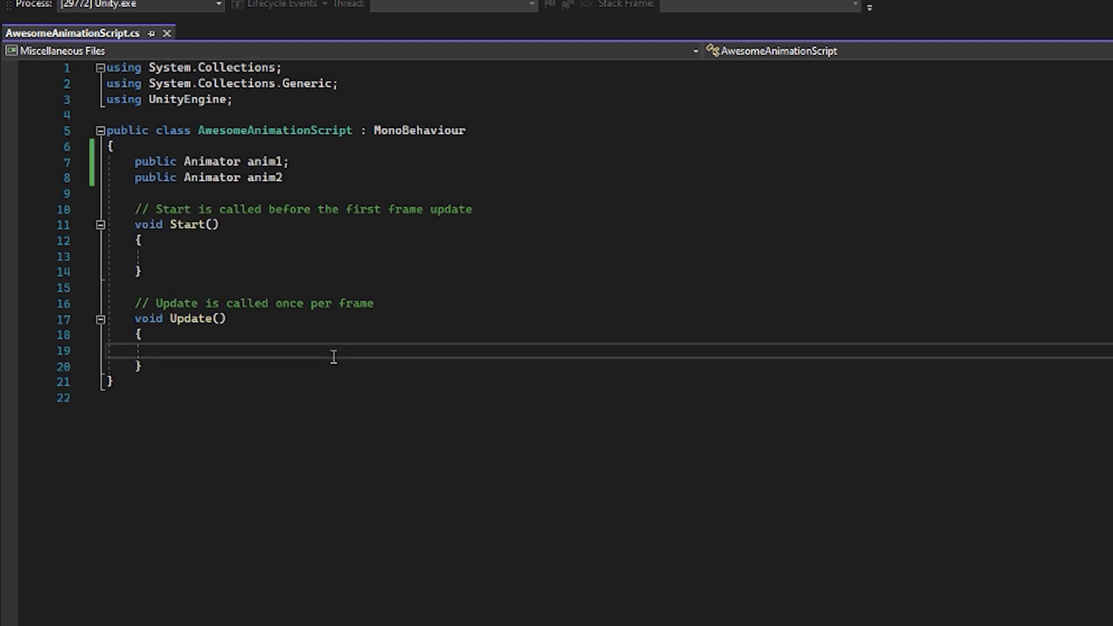
text(if (Input.GetKeyDown(KeyCode.)
text(Mouse0)
key(End)
key(Return)
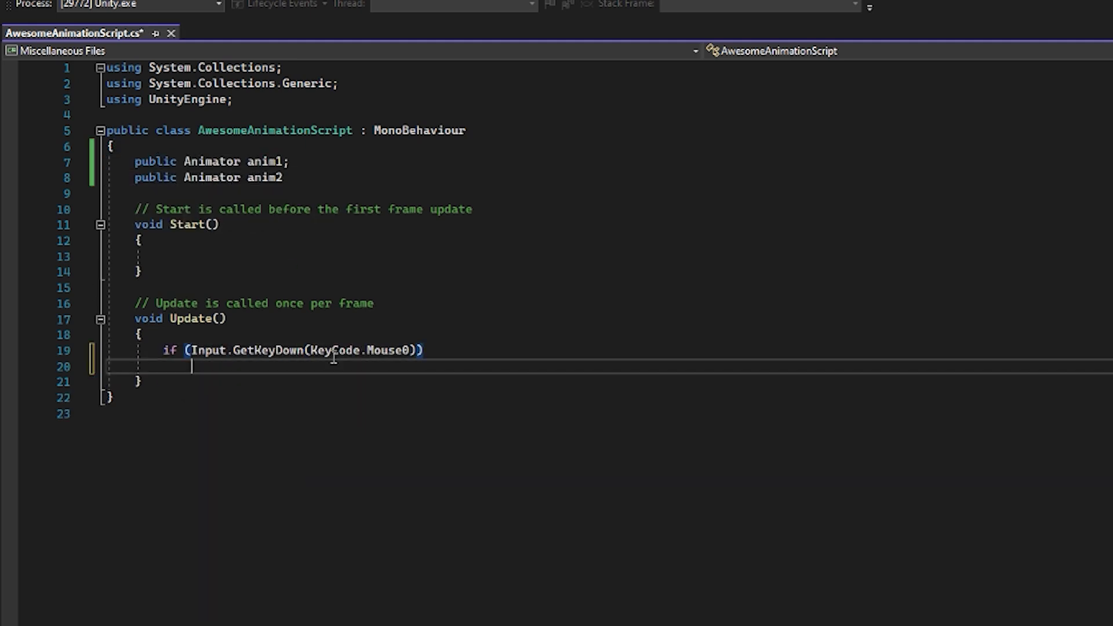
text({)
key(Return)
text(anim1.SetTrigger("Shoot");)
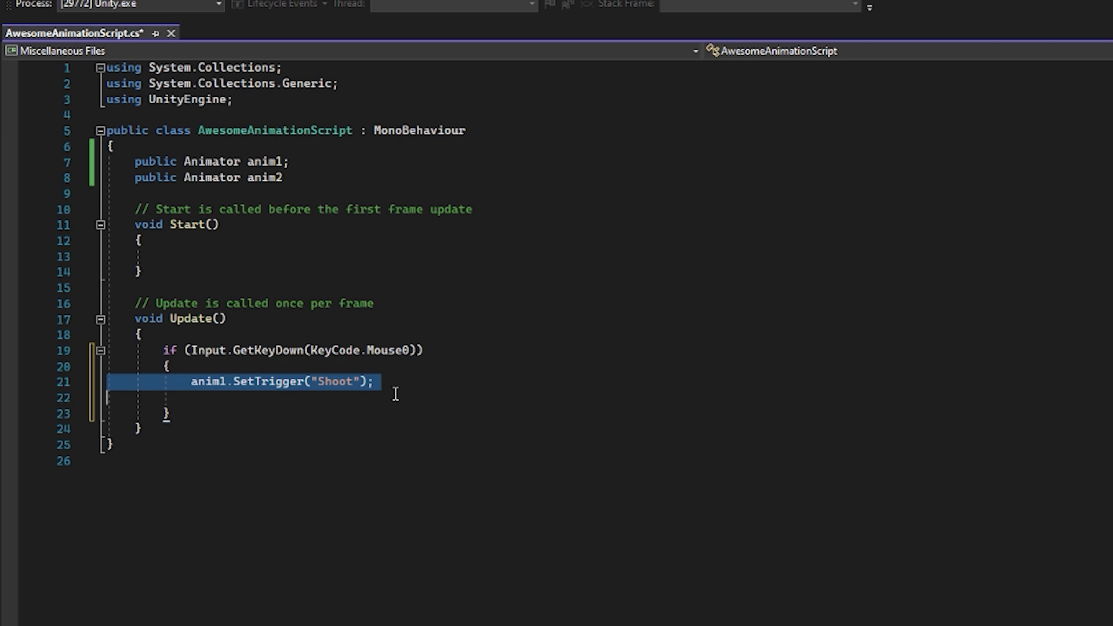
key(Return)
text(anim2.SetTrigger("Shoot");)
key(ctrl+s)
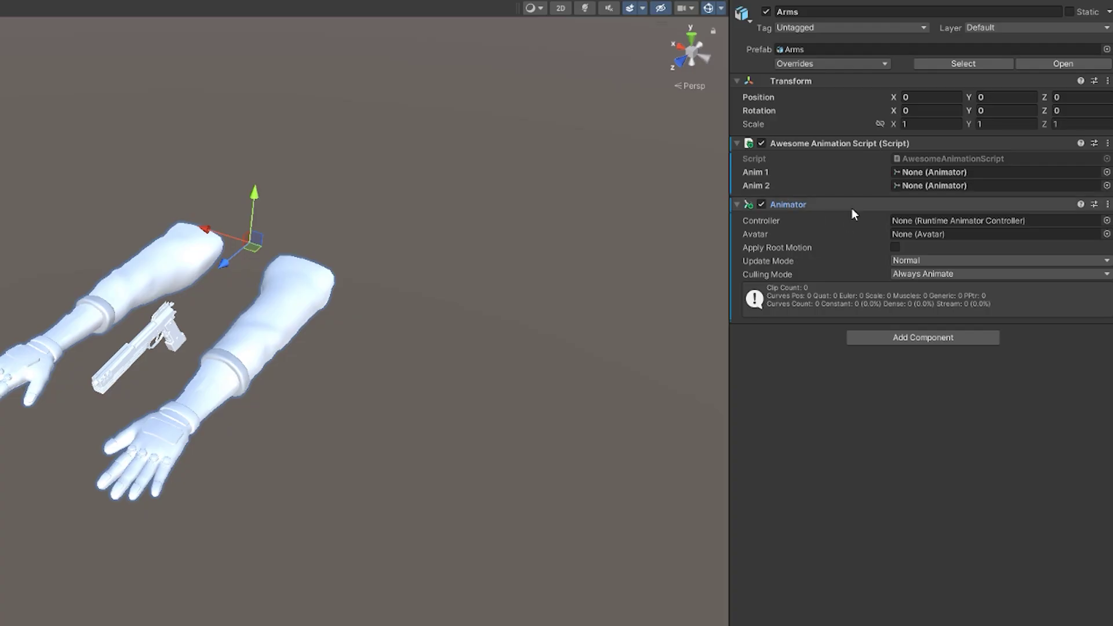
Link the Arms animator to Anim 1 and Weapon to Anim 2, play-test, then inspect the Weapon clips.
drag(852, 208, 929, 173)
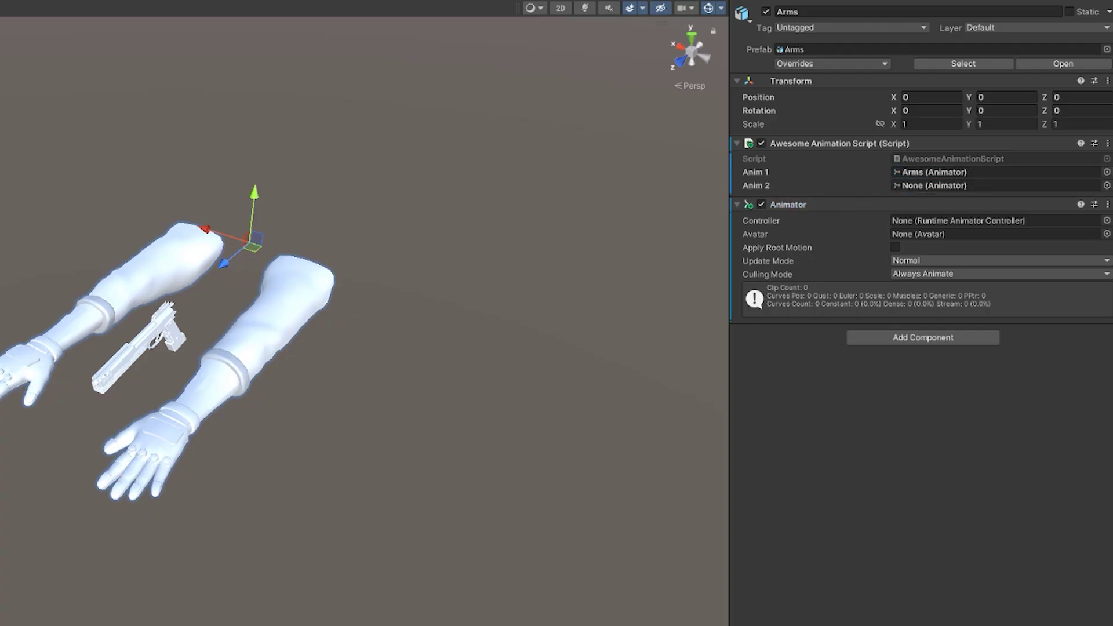
drag(966, 235, 963, 186)
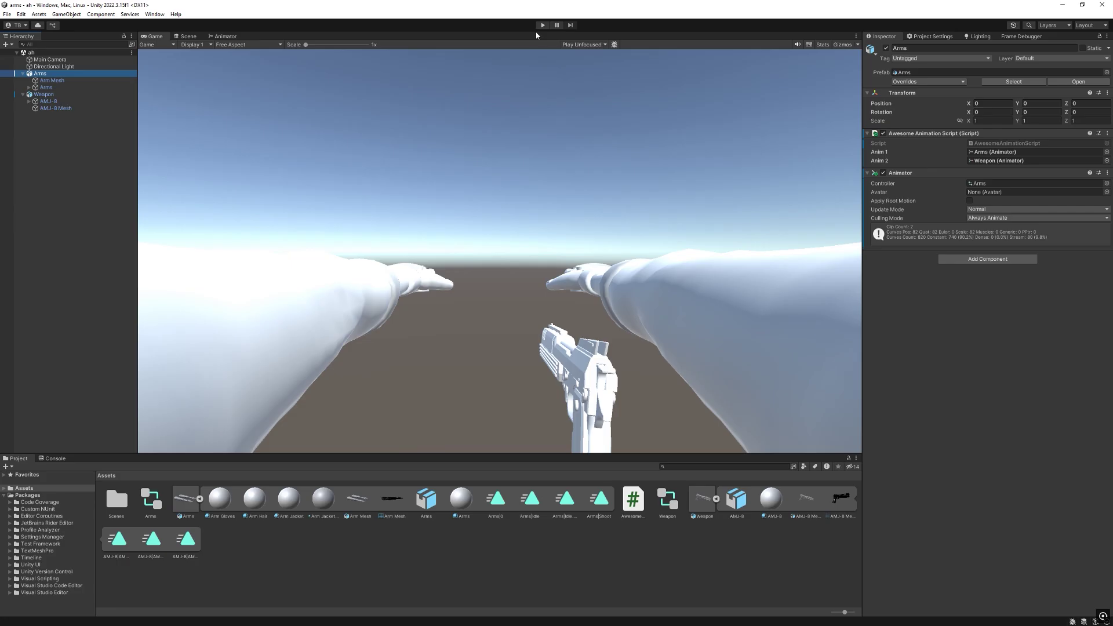
click(542, 26)
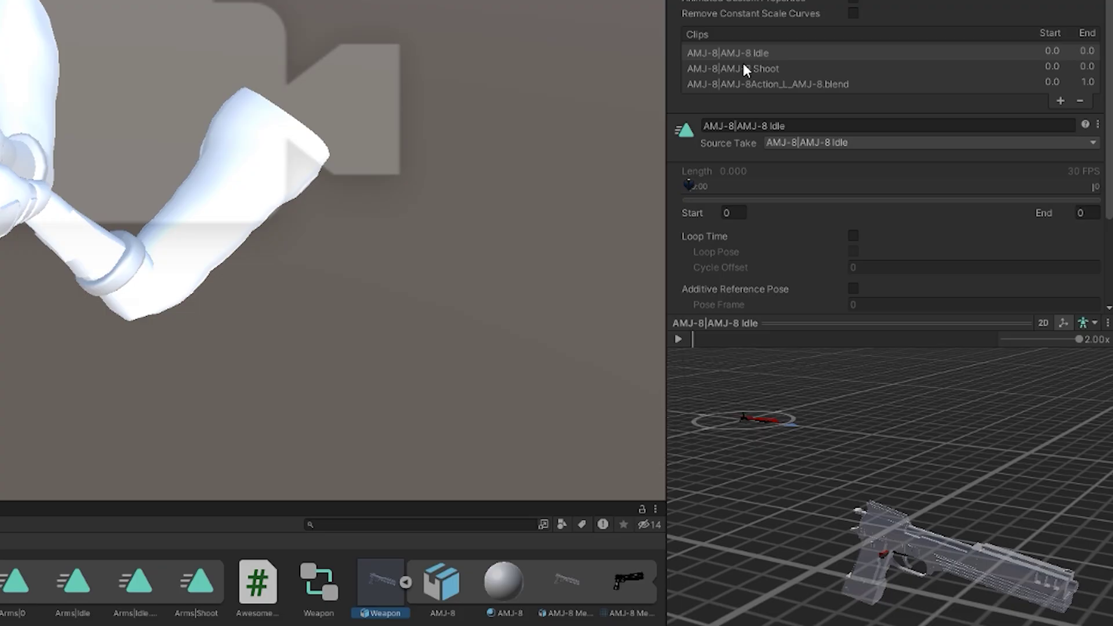
click(744, 68)
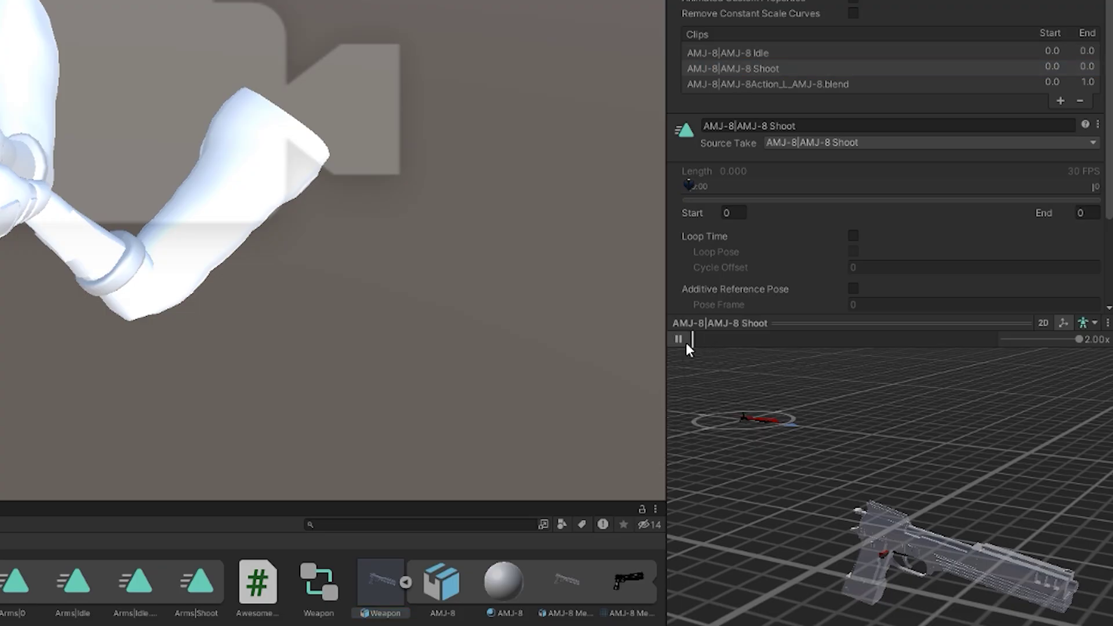
click(756, 84)
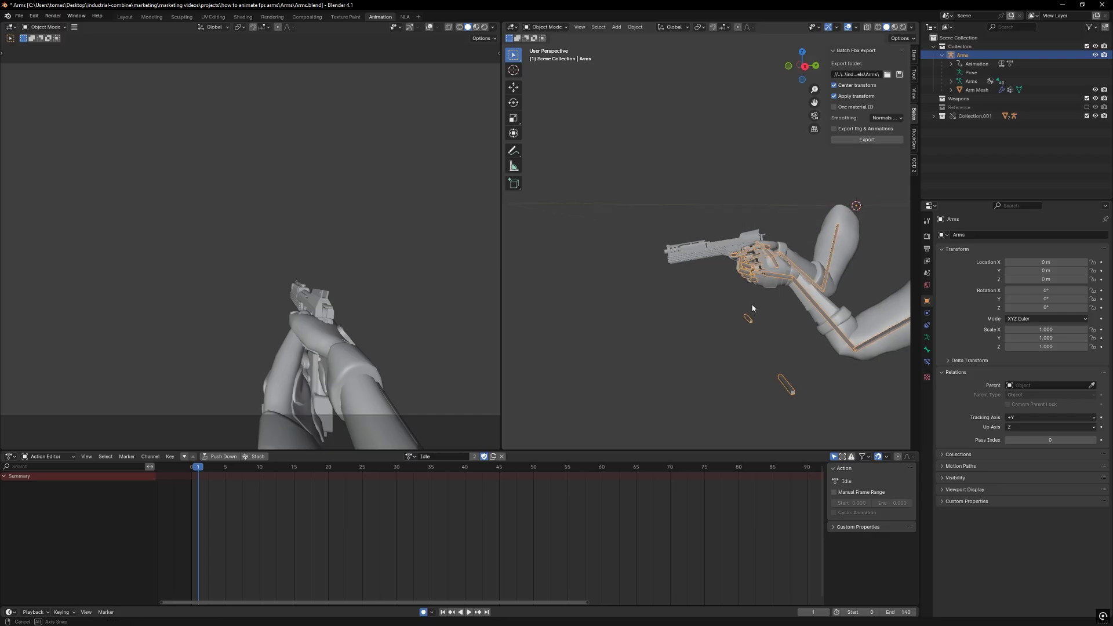
Deselect the arms rig and put the AMJ-8 gun armature in Pose Mode, showing AMJ-8 Idle.
middle_drag(670, 317, 690, 251)
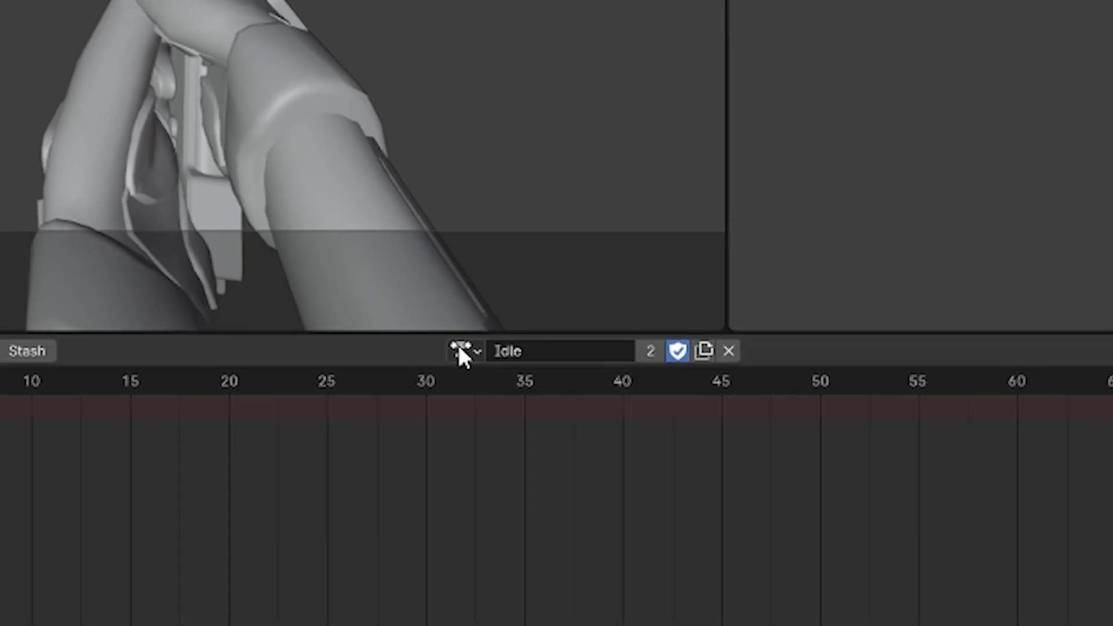
click(480, 343)
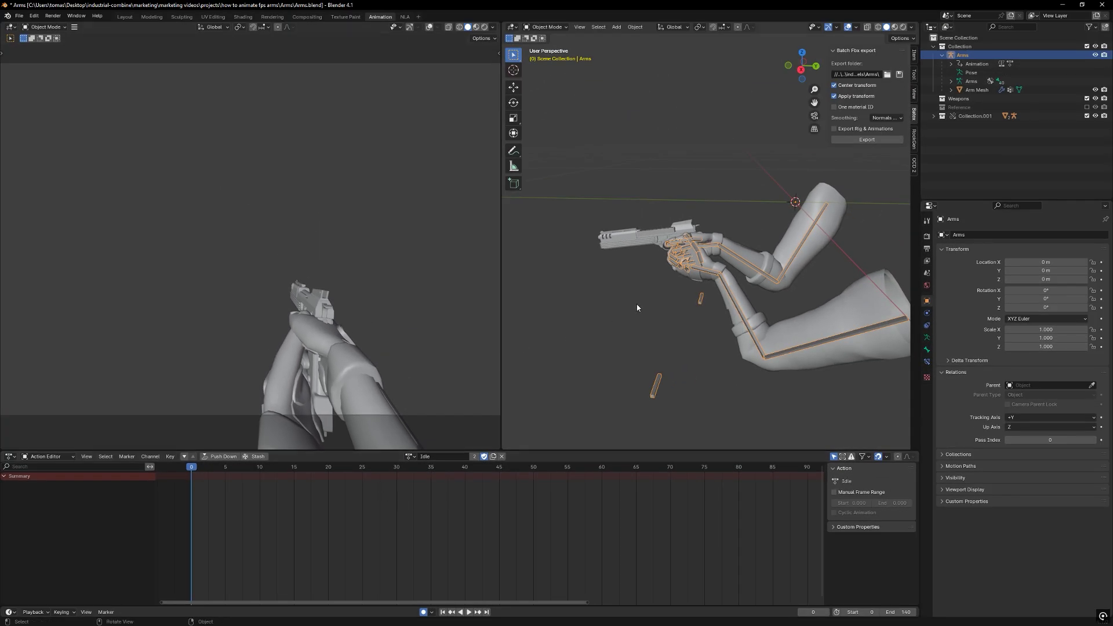
click(637, 308)
click(655, 231)
key(ctrl+Tab)
Select the gun's main and slide bones, switching its action between Idle and AMJ-8 Shoot.
middle_drag(653, 245, 673, 257)
click(684, 243)
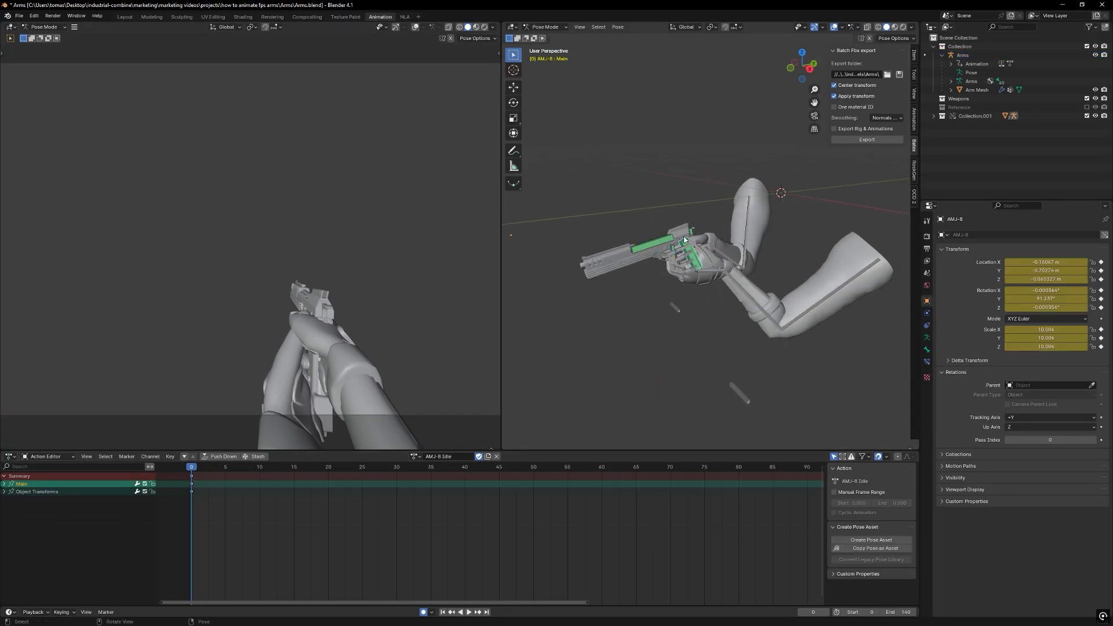
middle_drag(672, 251, 686, 258)
click(410, 456)
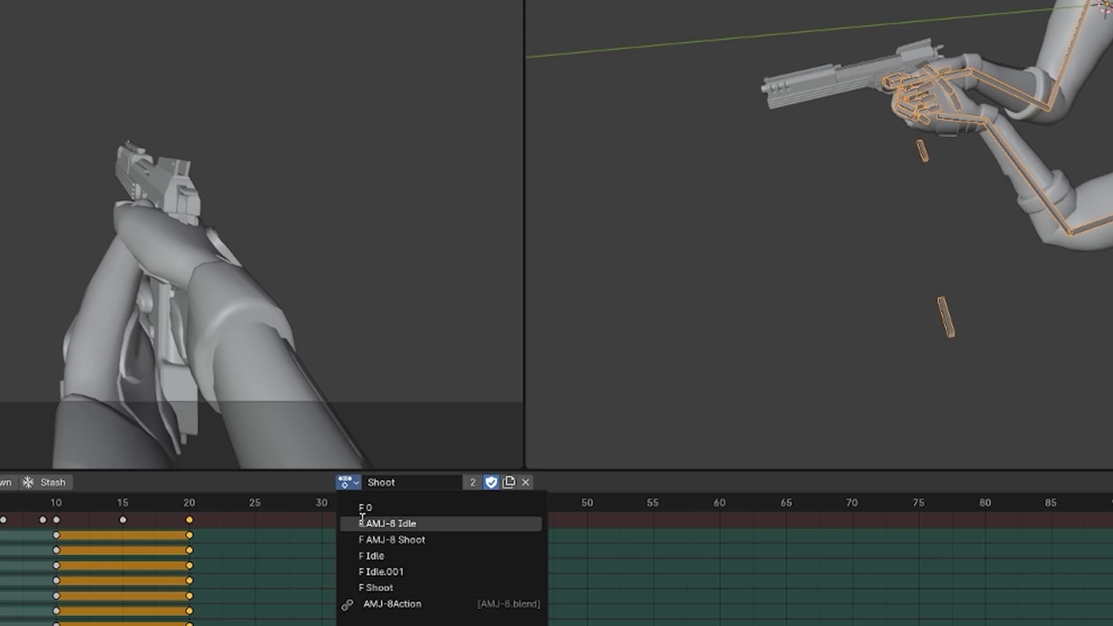
click(371, 556)
click(883, 72)
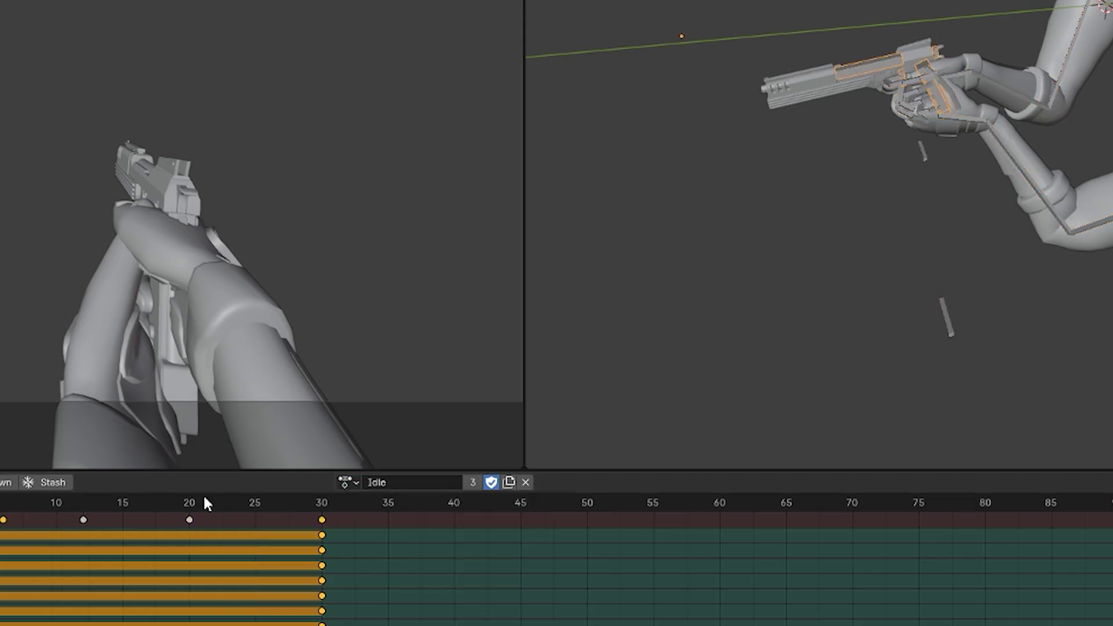
click(346, 483)
click(389, 538)
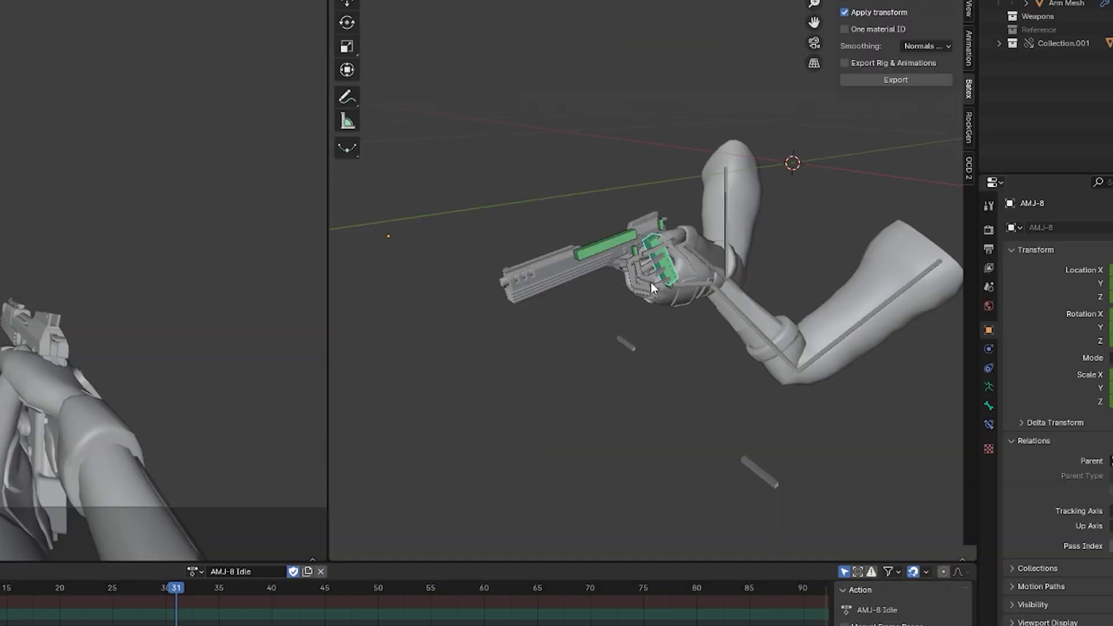
Bake the action to End Frame 30 with Visual Keying and Overwrite Current Action enabled.
key(F3)
text(bake)
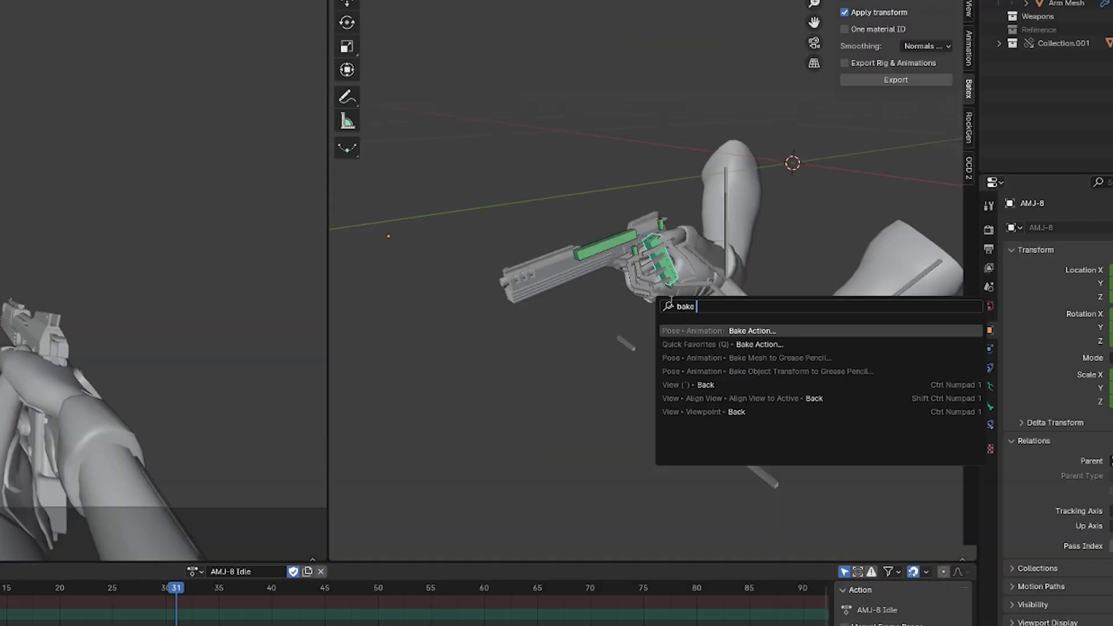
key(Return)
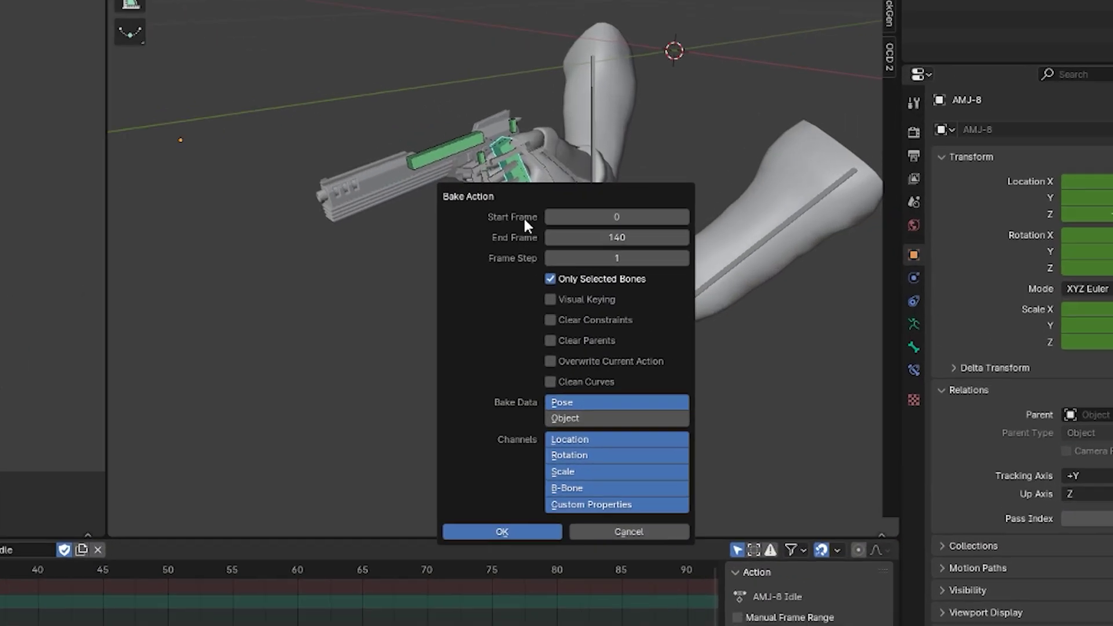
click(740, 316)
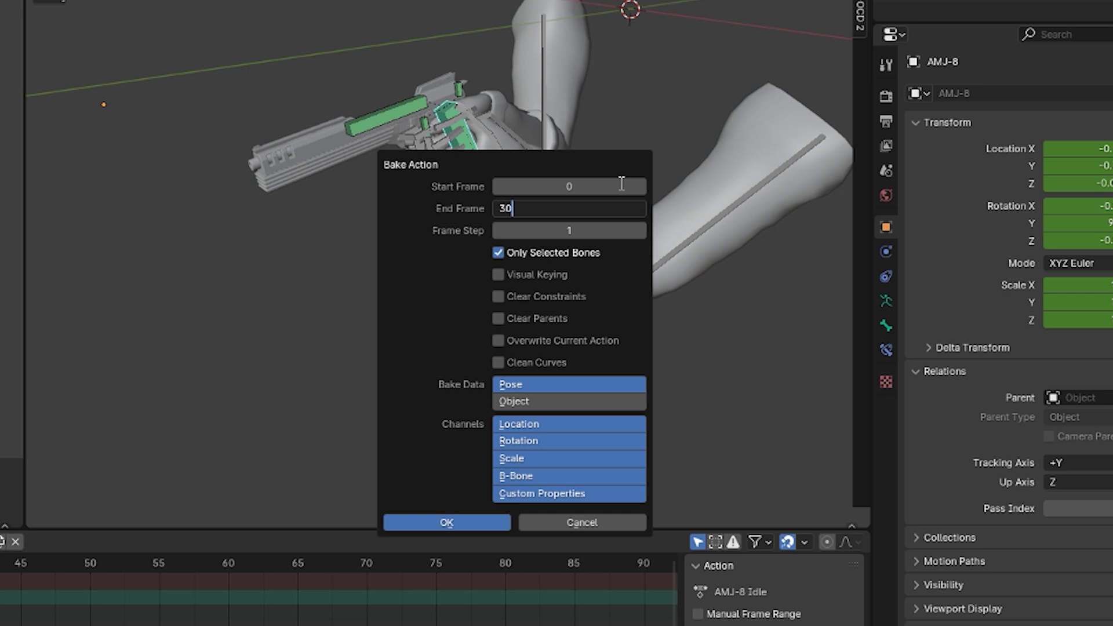
key(Return)
click(499, 274)
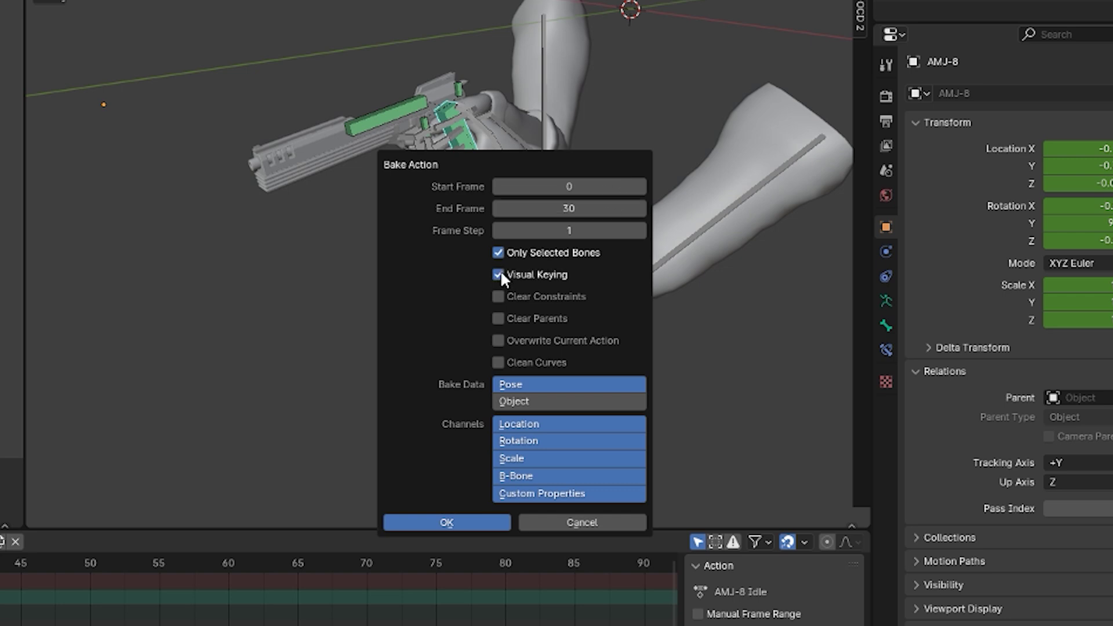
click(502, 340)
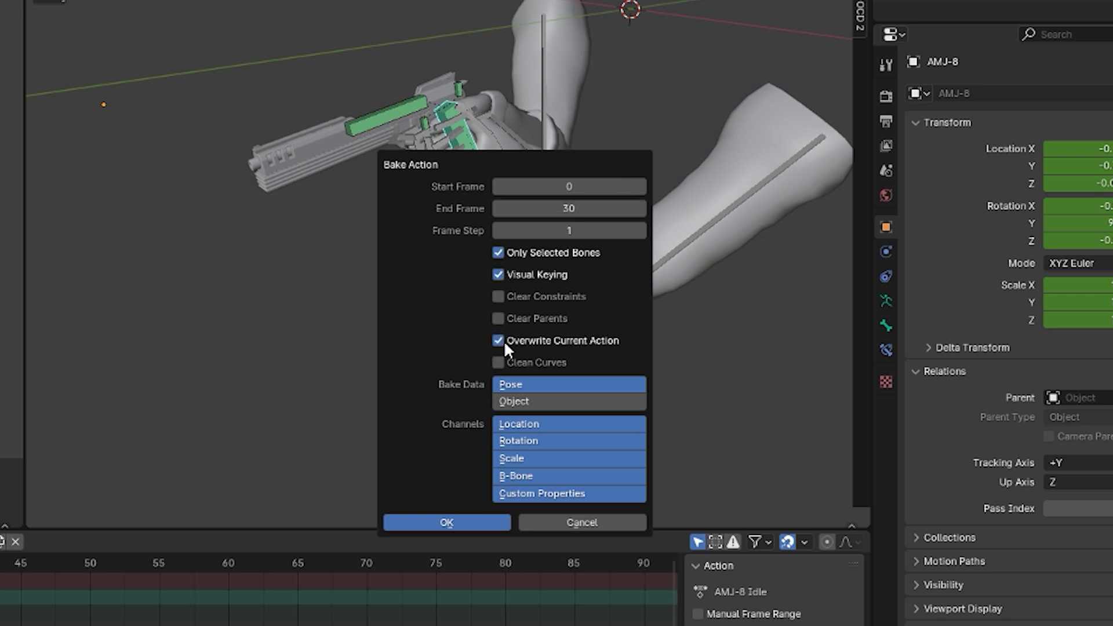
click(445, 524)
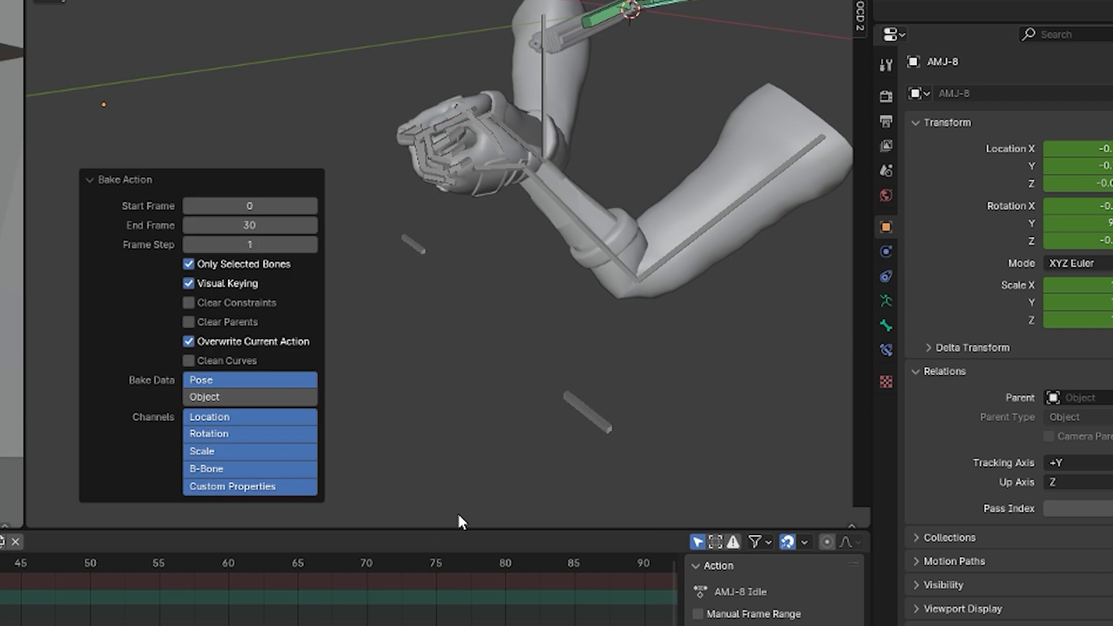
Key the pistol's Child Of influence at 0 on frame 0, play it back, and load Idle.
click(885, 351)
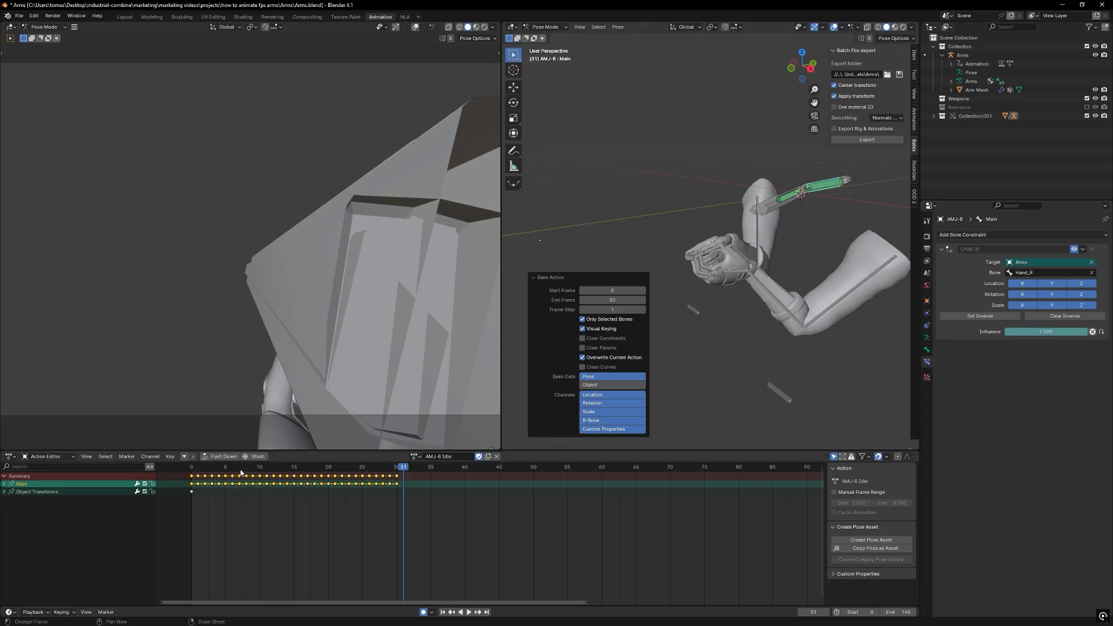
key(shift+Left)
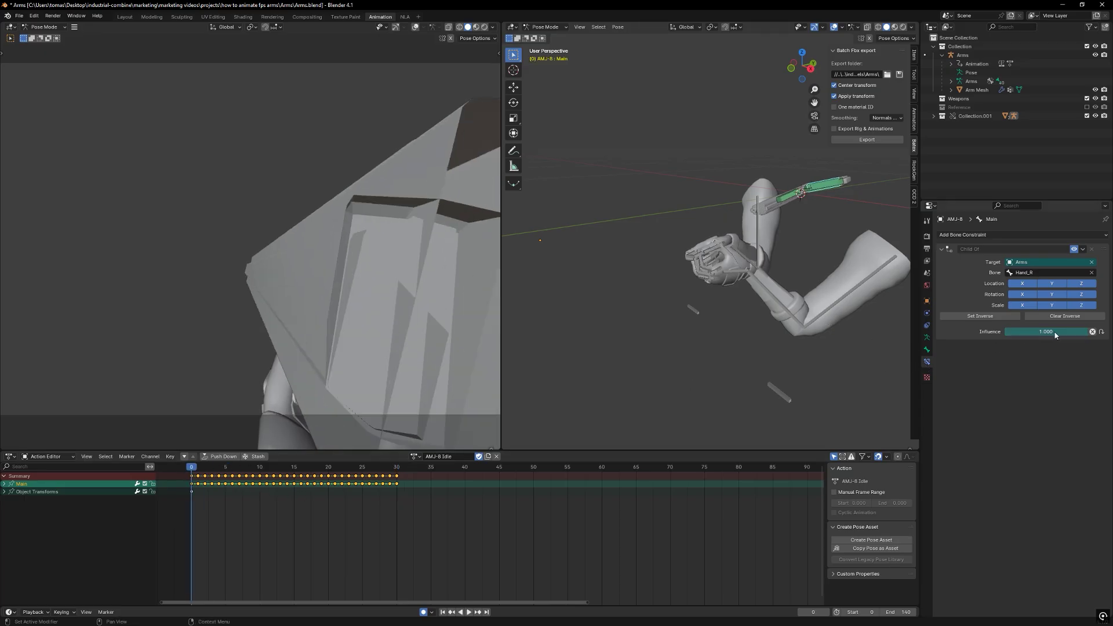
key(i)
click(1093, 332)
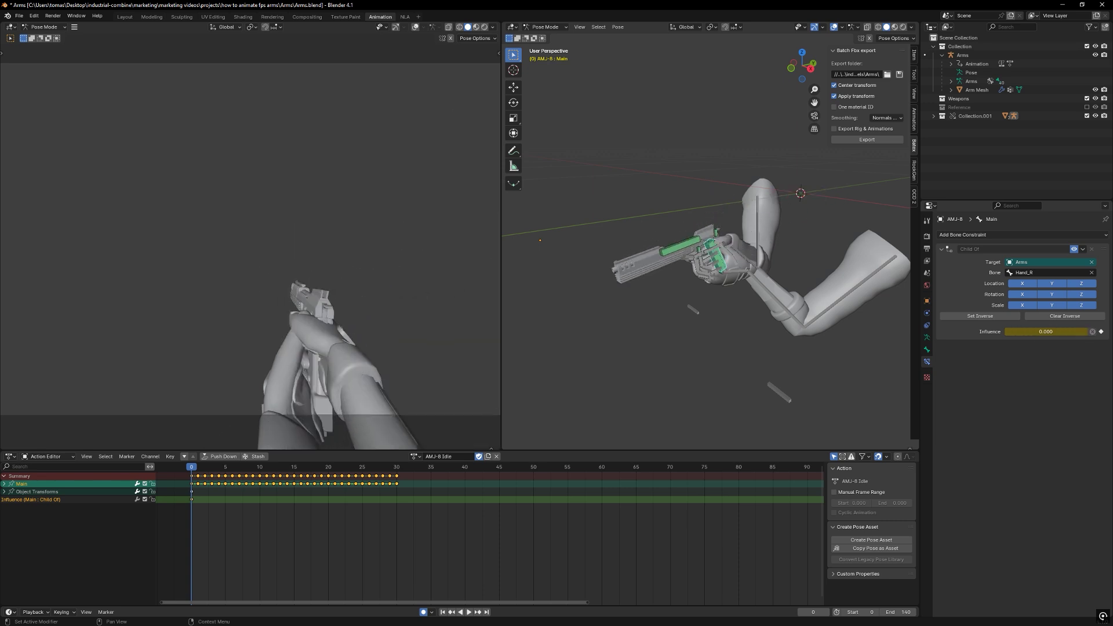
drag(293, 467, 180, 473)
key(space)
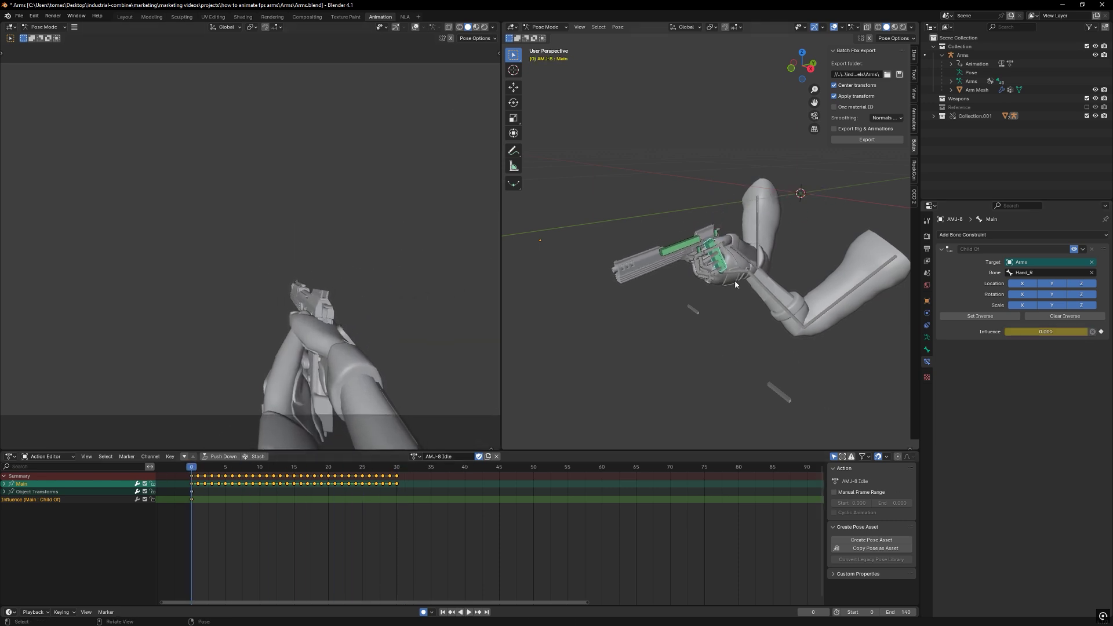
click(415, 456)
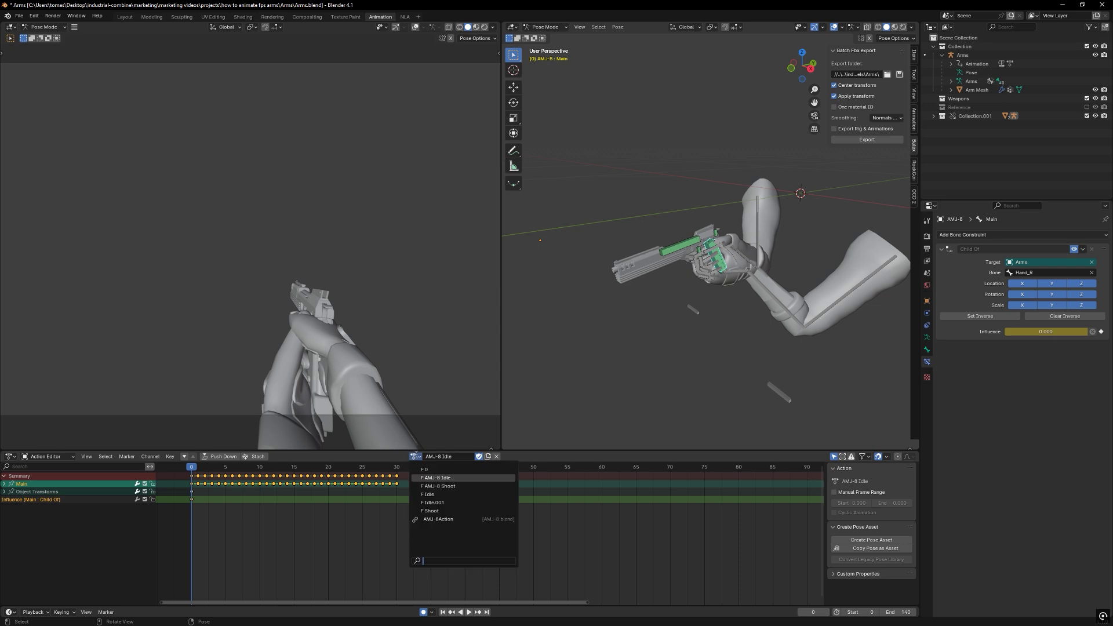
click(430, 494)
Give the pistol the AMJ-8 Shoot action and raise its Child Of influence to 1.
click(741, 255)
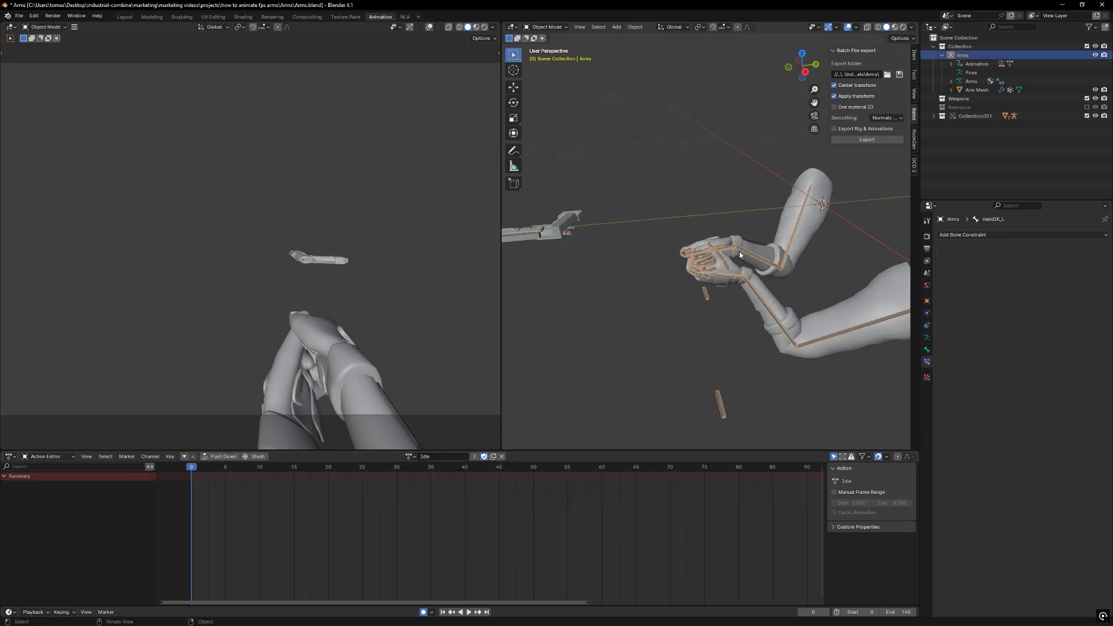
click(410, 457)
click(432, 510)
click(566, 222)
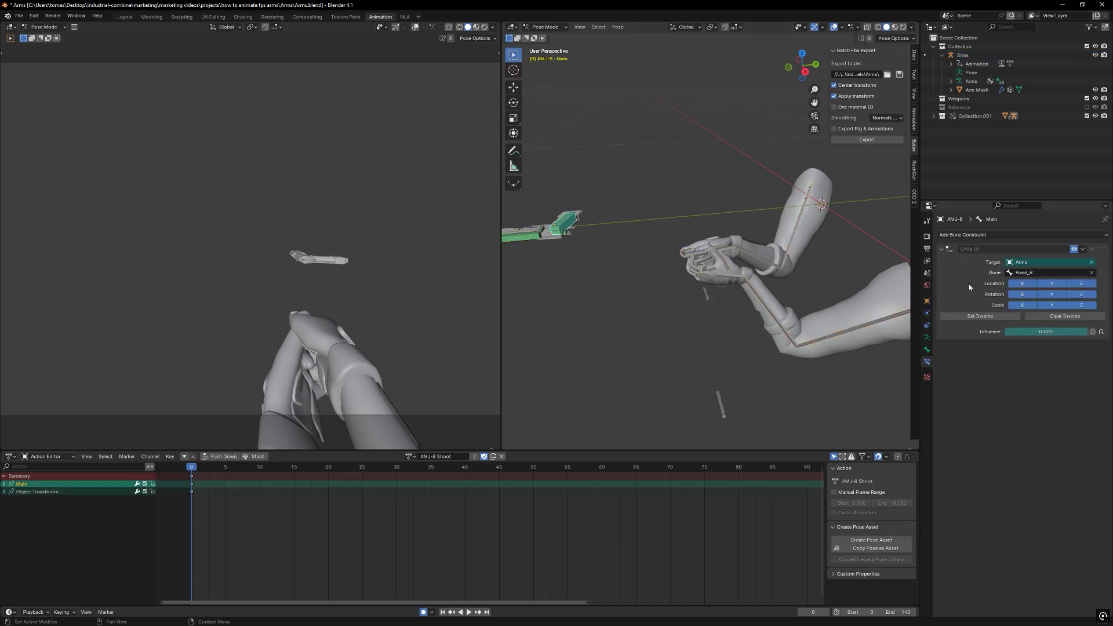
drag(1026, 336, 1090, 335)
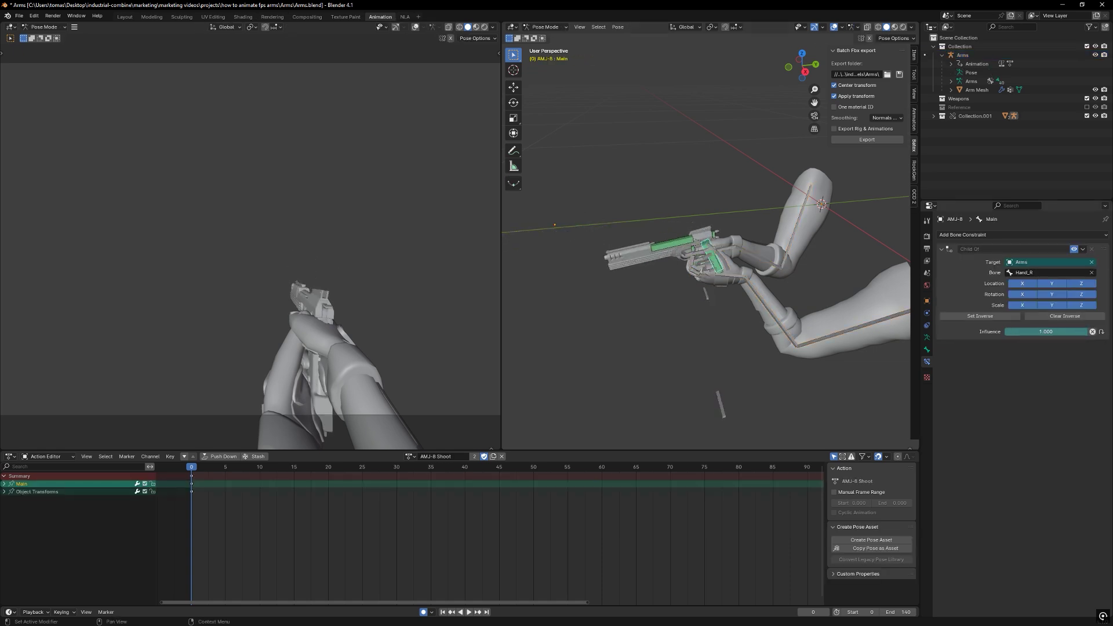
Bake the Shoot action with end frame 30, then undo the bake.
key(F3)
click(707, 256)
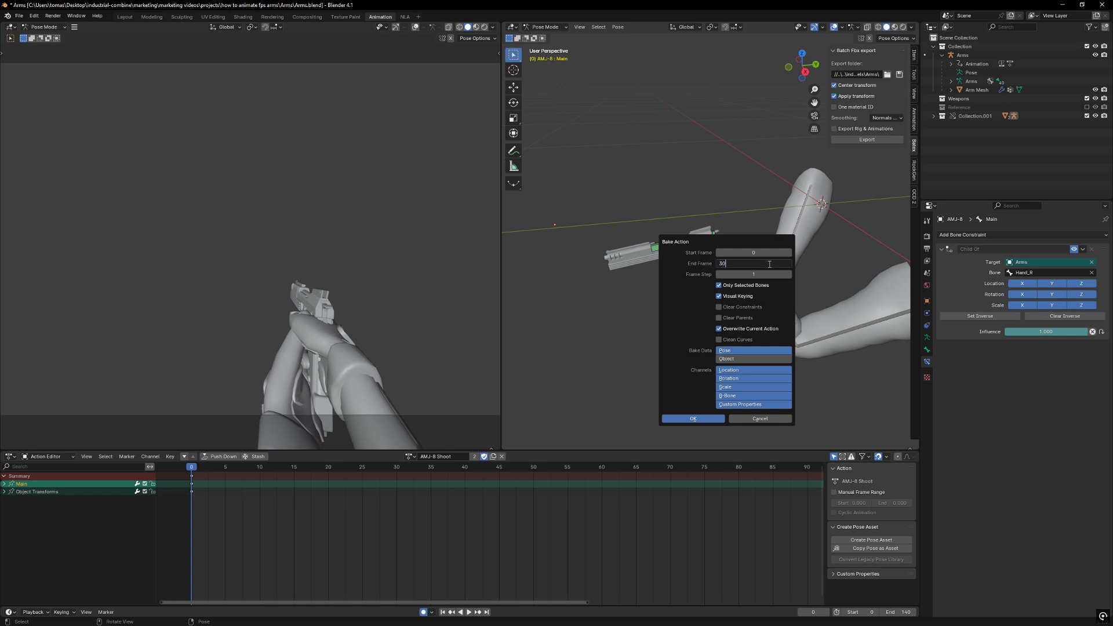
key(Return)
click(684, 418)
key(ctrl+z)
key(ctrl+z)
key(ctrl+z)
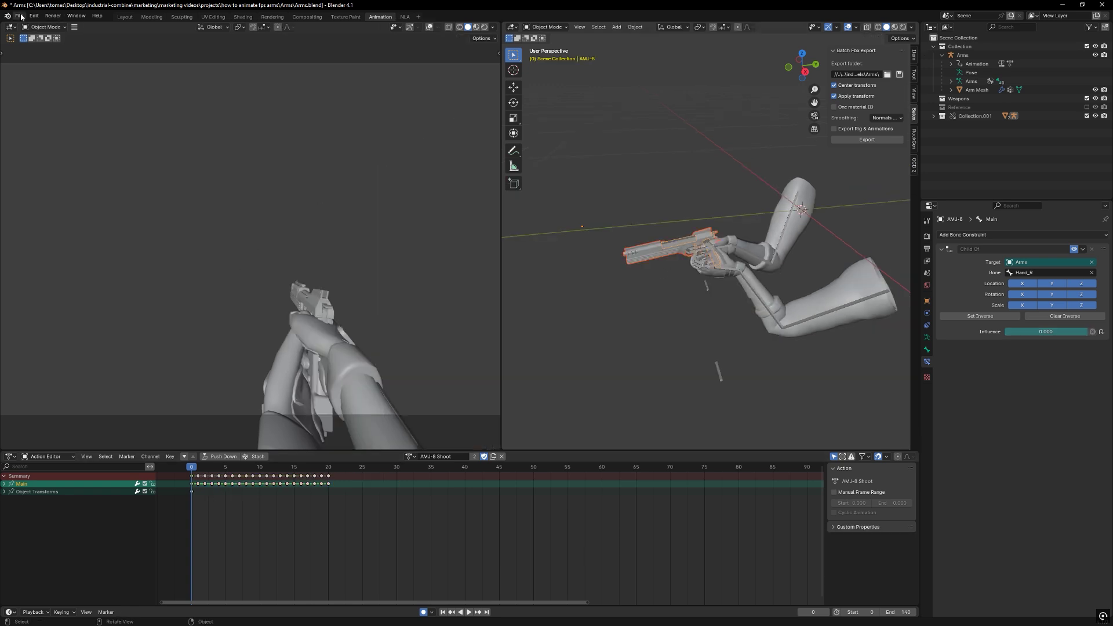
Start an FBX export targeting Weapon.fbx.
click(21, 16)
mouse_move(50, 151)
click(148, 235)
click(570, 221)
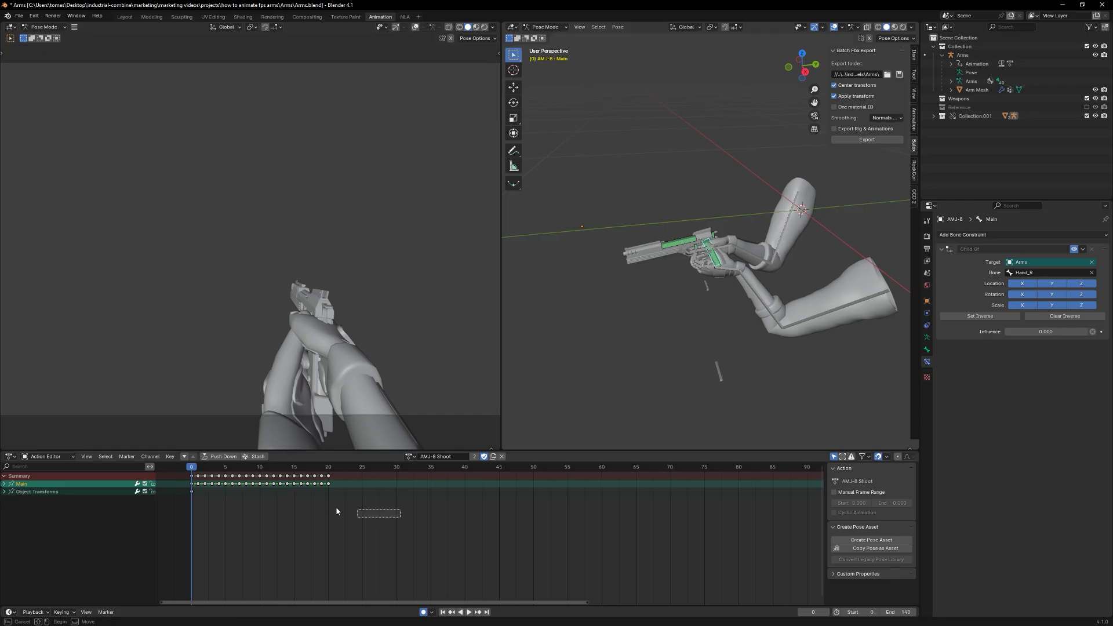
Delete all keyframes in the Summary and Main rows of the Shoot action.
drag(336, 506, 195, 476)
key(x)
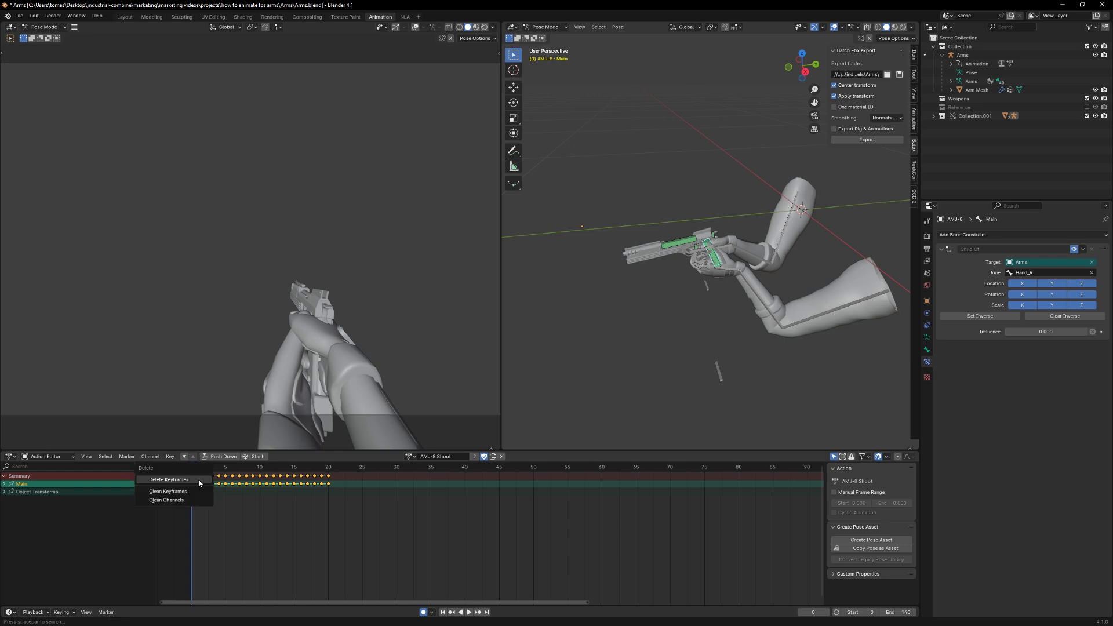
click(199, 483)
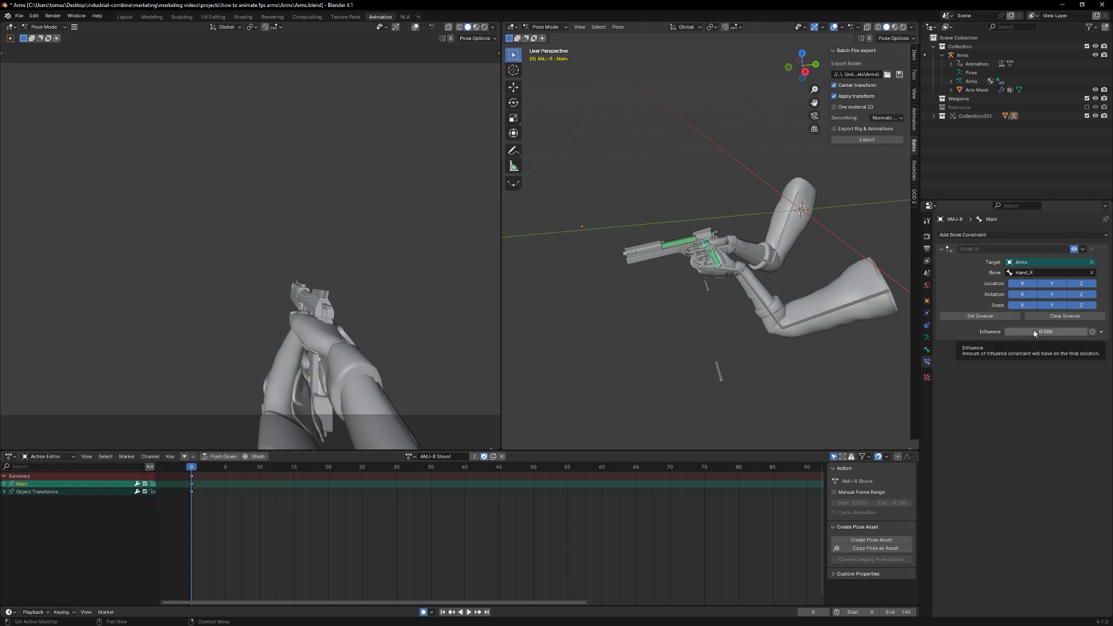
Key the Child Of influence at 1, delete the Main row key, and reset the offset.
key(i)
drag(1035, 333, 1091, 333)
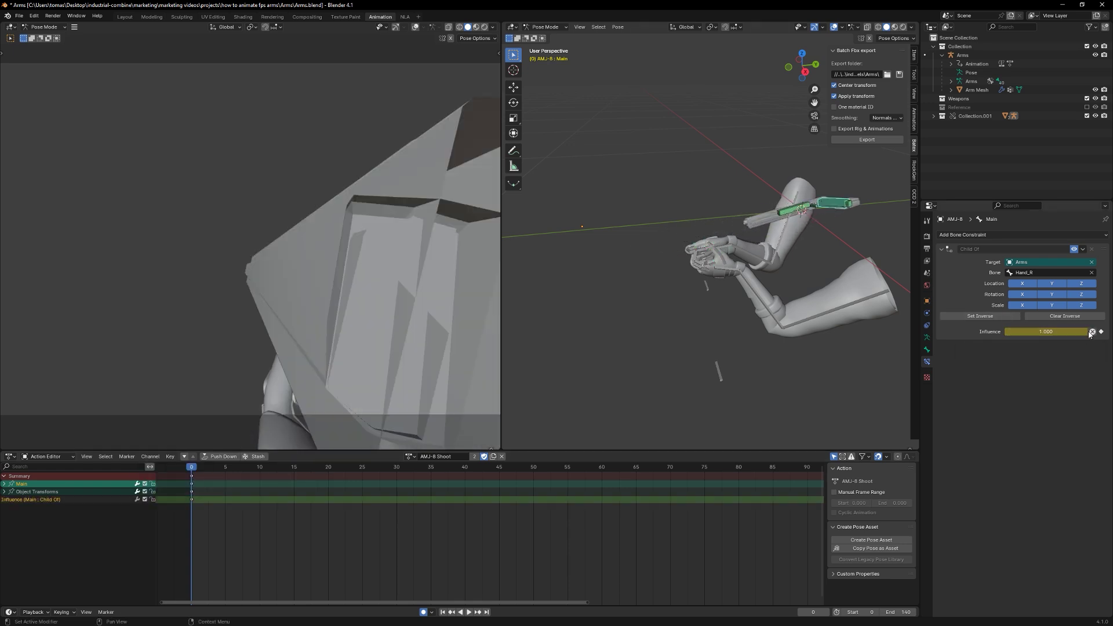
click(191, 484)
key(x)
click(192, 483)
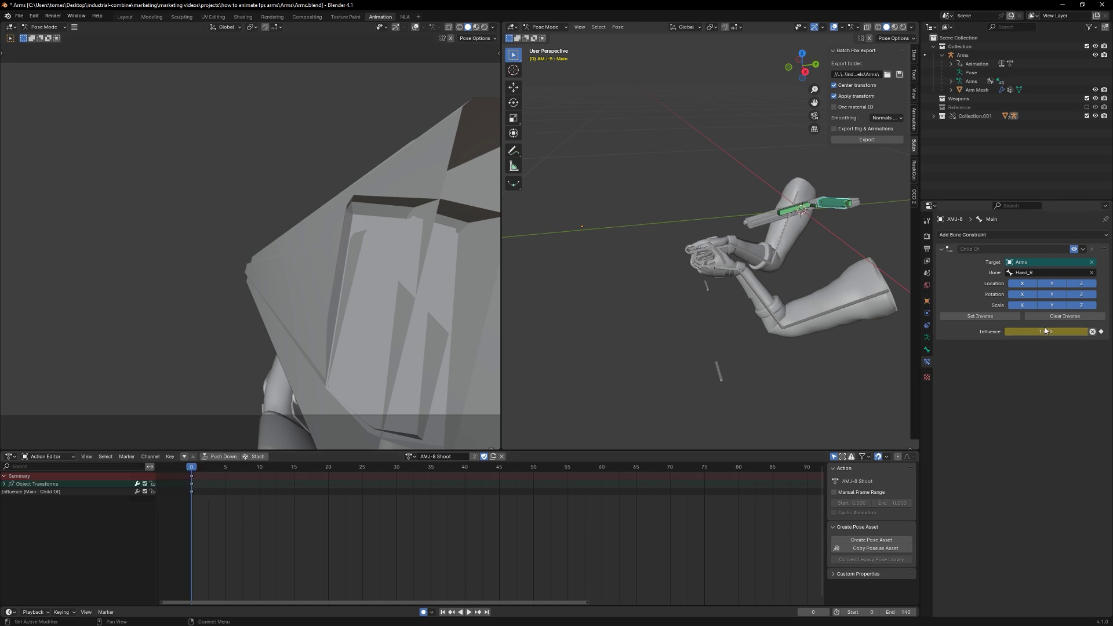
click(980, 316)
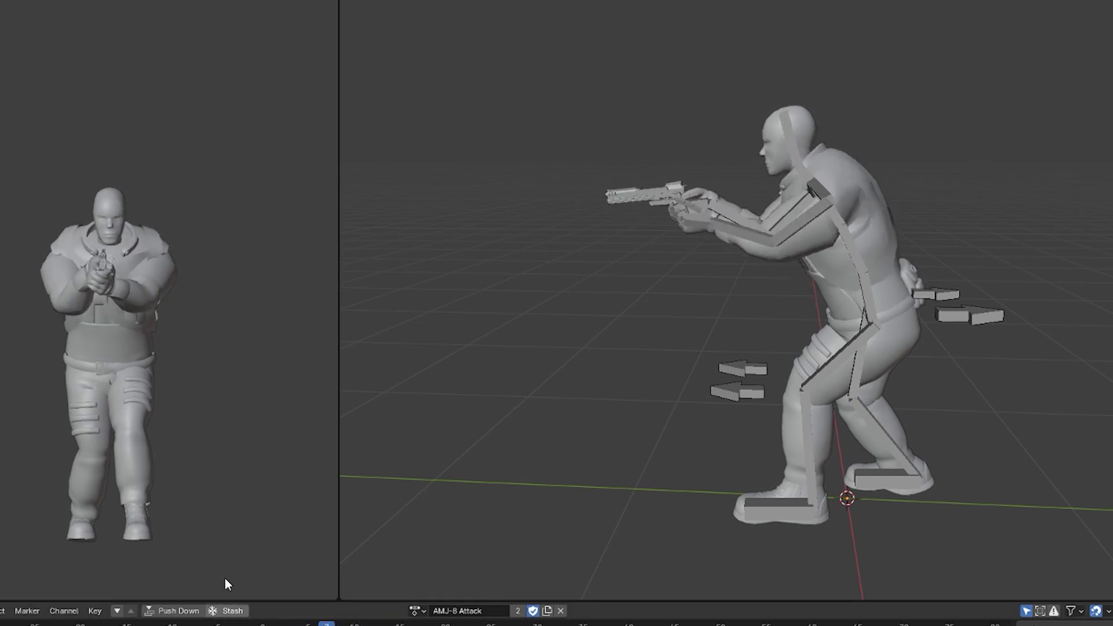
Orbit both viewports to inspect the AMJ-8 Attack animation on the full character.
middle_drag(224, 577, 183, 580)
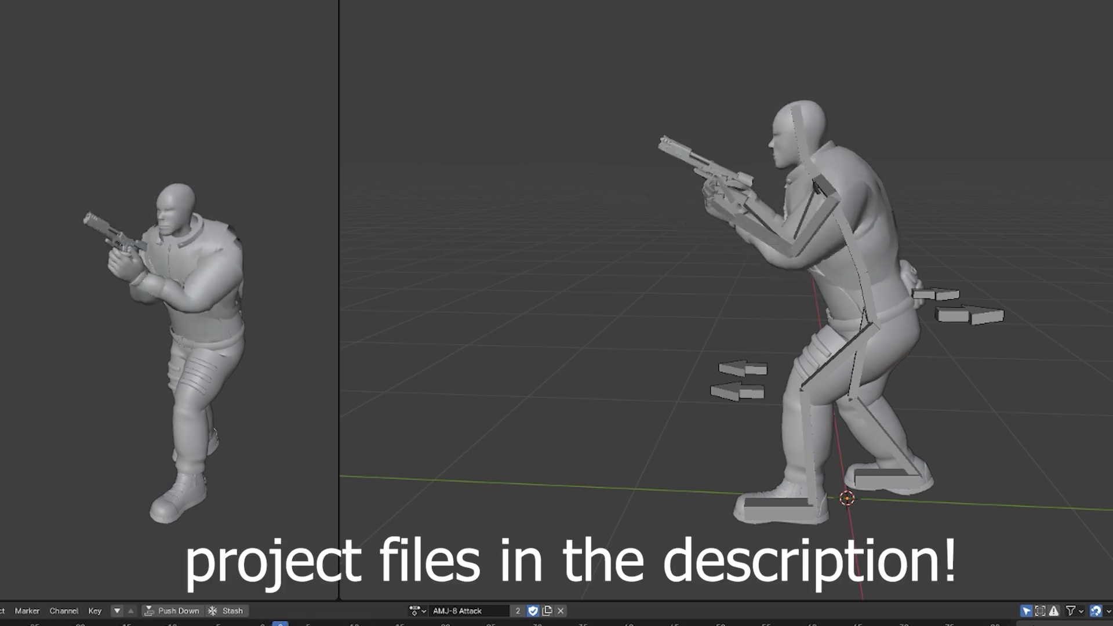
middle_drag(727, 235, 854, 241)
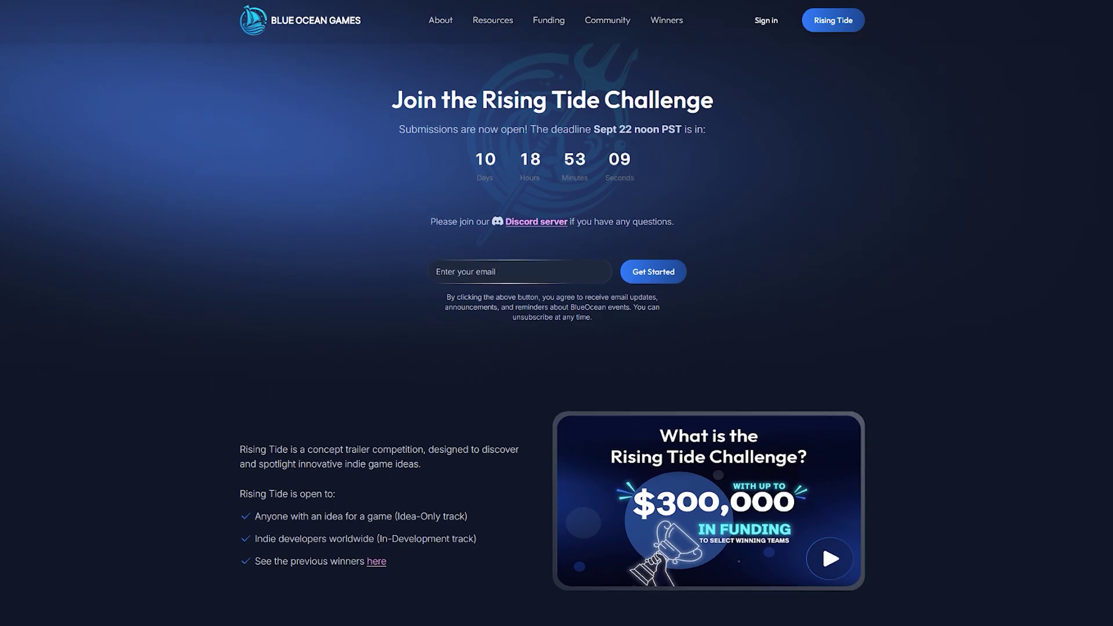
Scroll down to the Idea-Only Track and In-Development Track descriptions.
scroll(552, 325, down, 2)
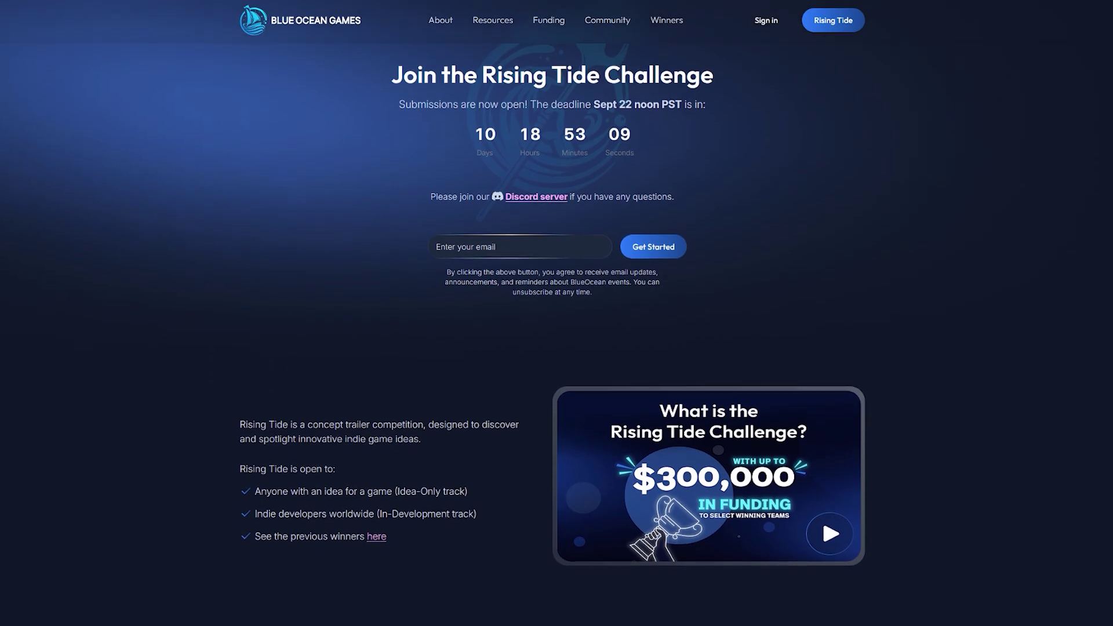
scroll(552, 325, down, 2)
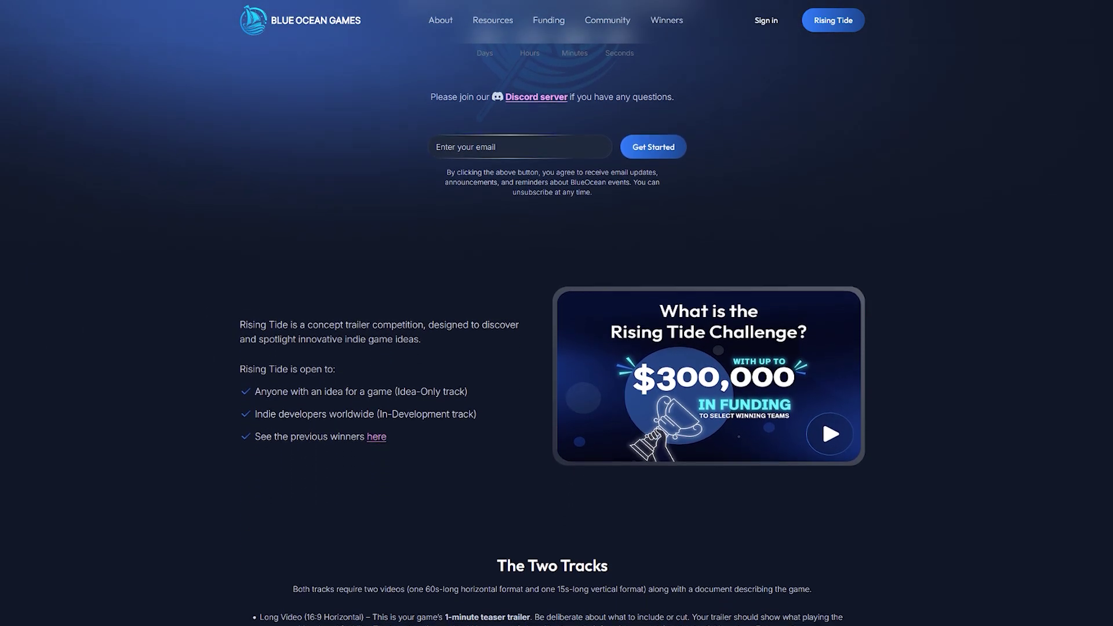
scroll(552, 325, down, 2)
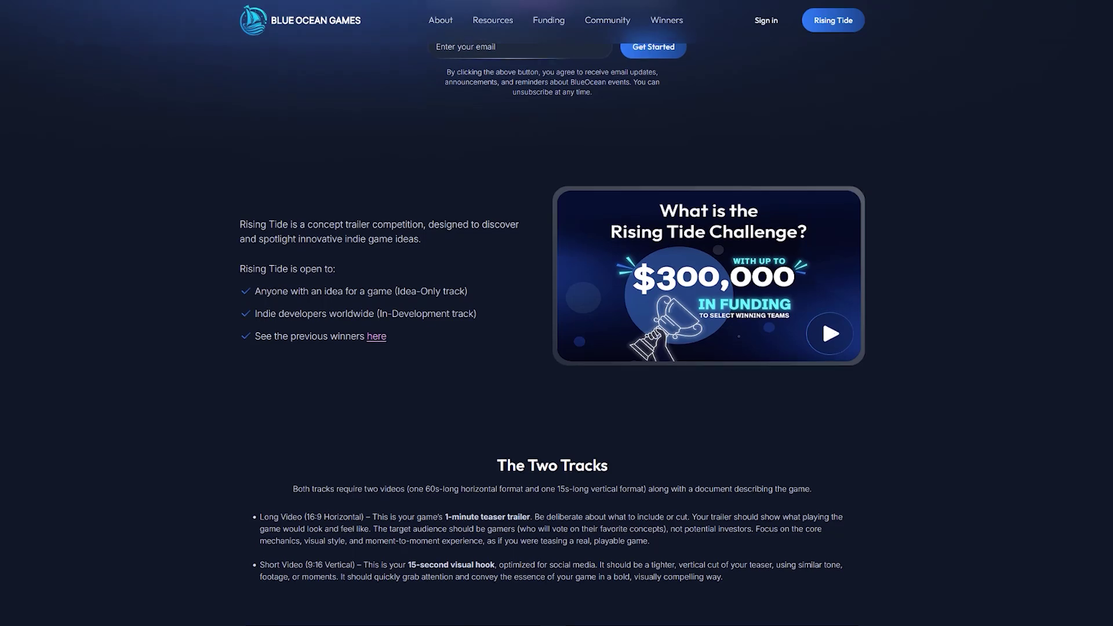
scroll(552, 324, down, 2)
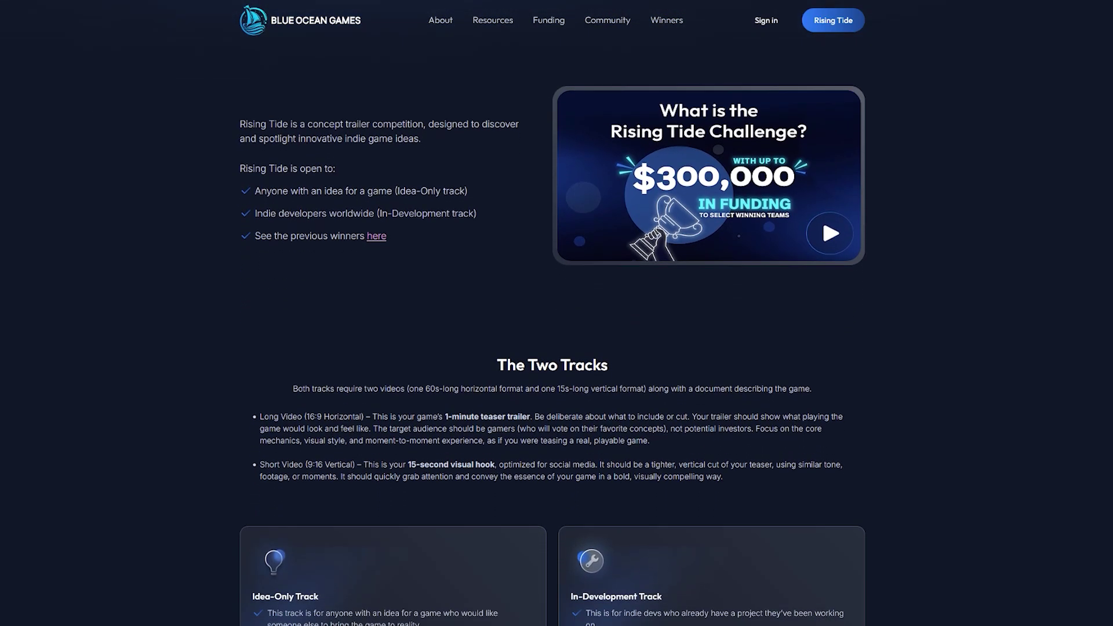
scroll(552, 324, down, 1)
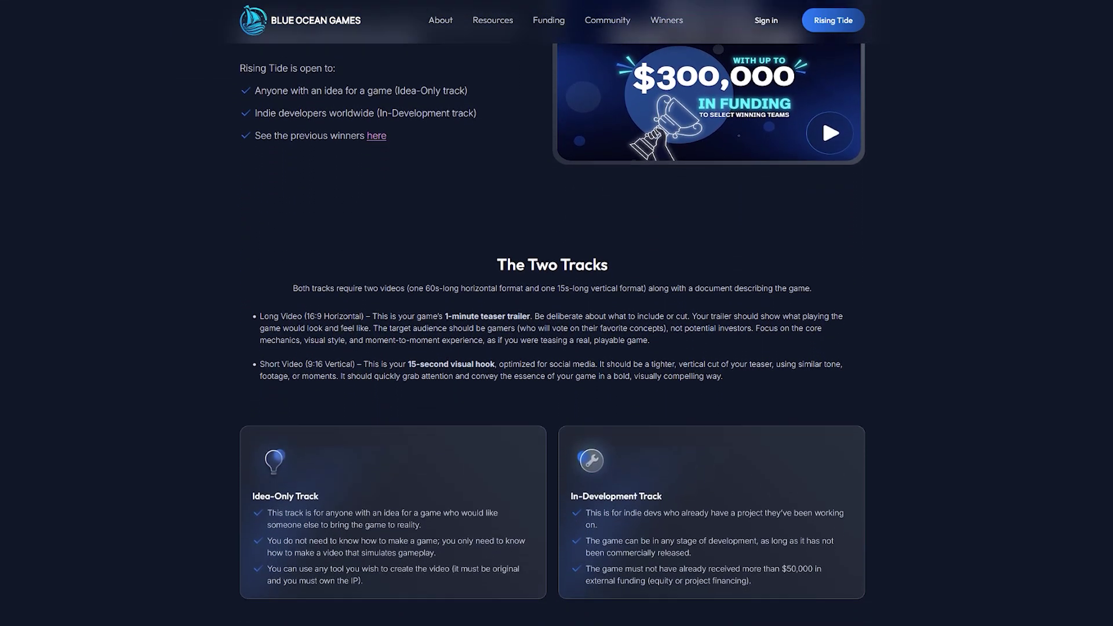